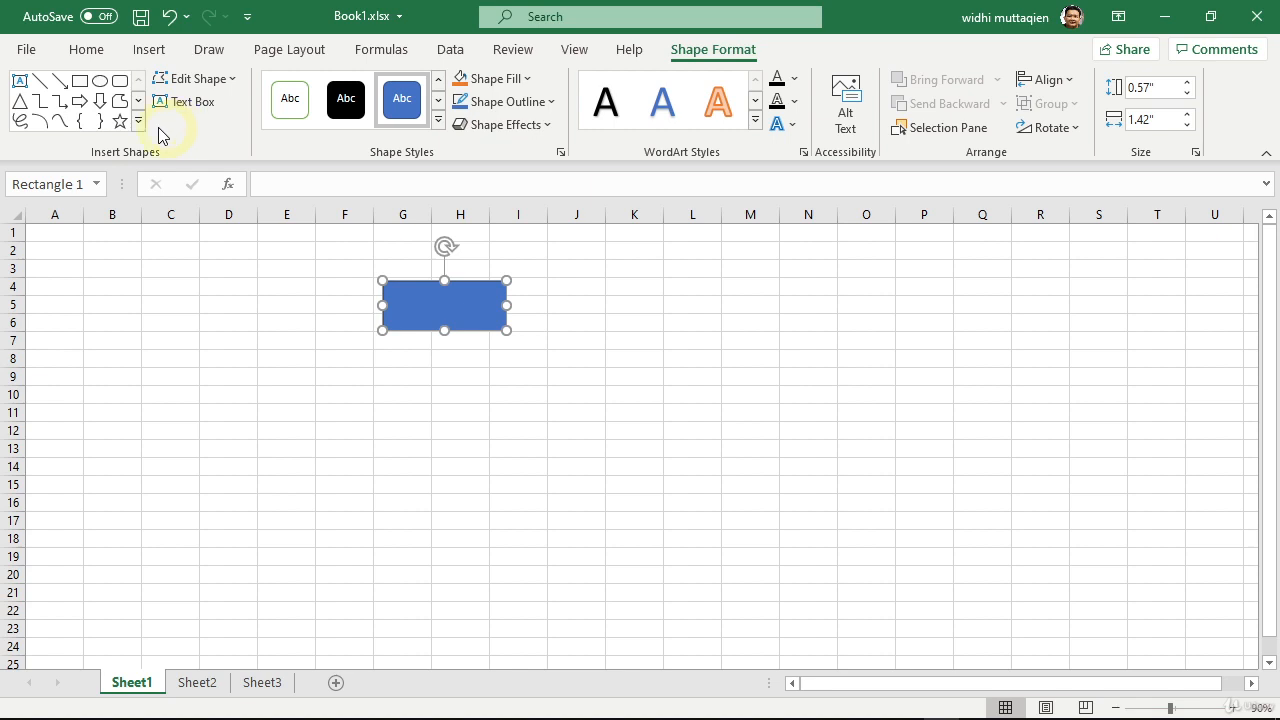
Step: Using locked drawing mode, draw five rectangles about 1.2" to 1.3" wide in a row beneath the existing rectangle
{"action": "right_click", "coordinate": [81, 88]}
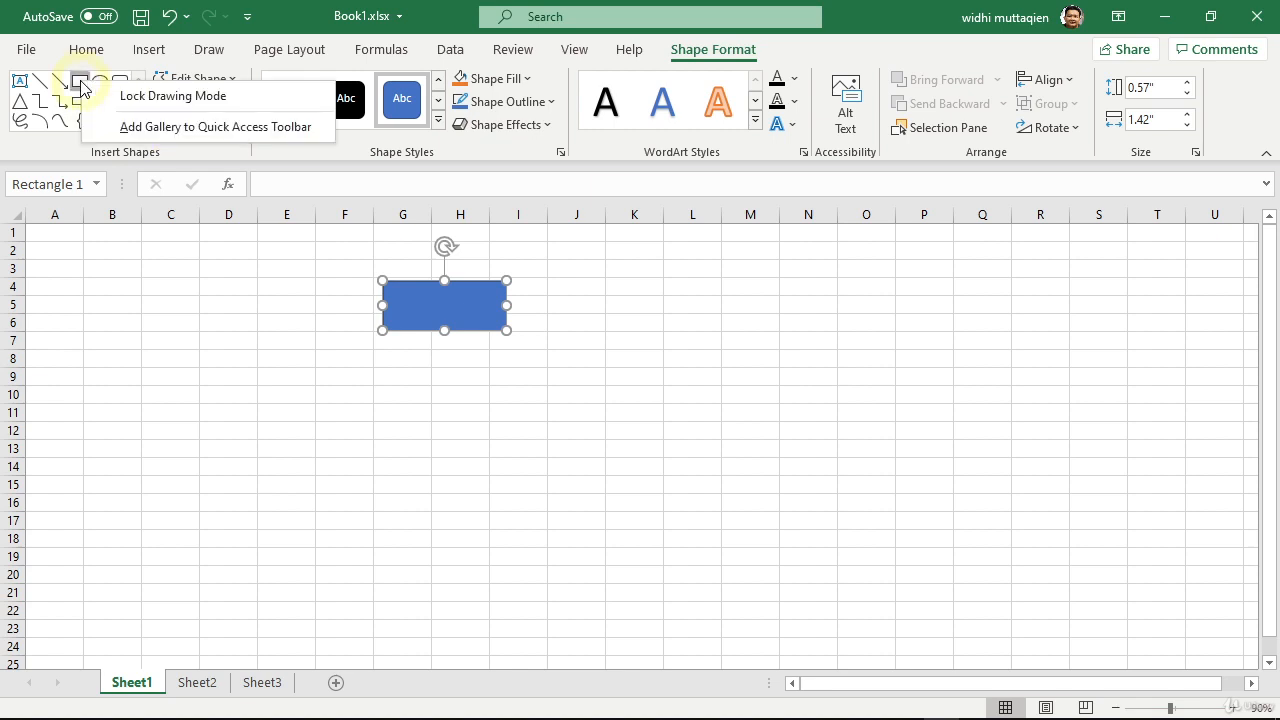
{"action": "left_click", "coordinate": [143, 104]}
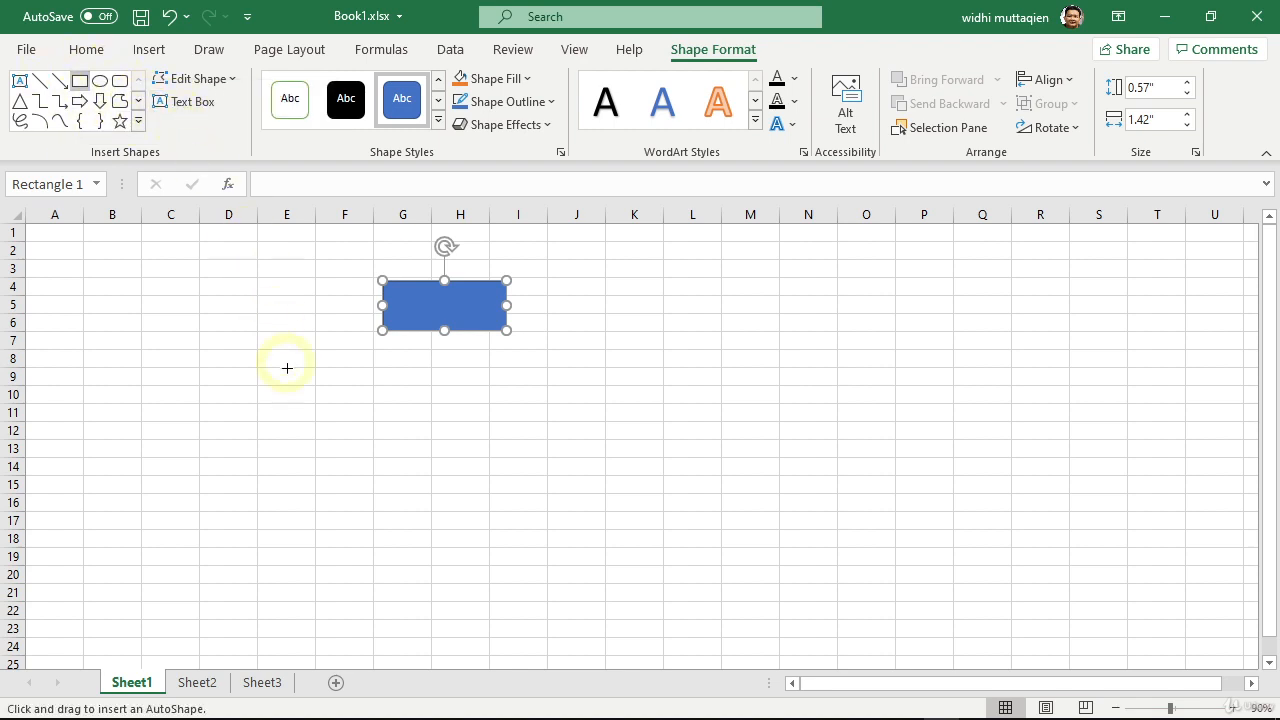
{"action": "left_click_drag", "start_coordinate": [212, 389], "coordinate": [324, 437]}
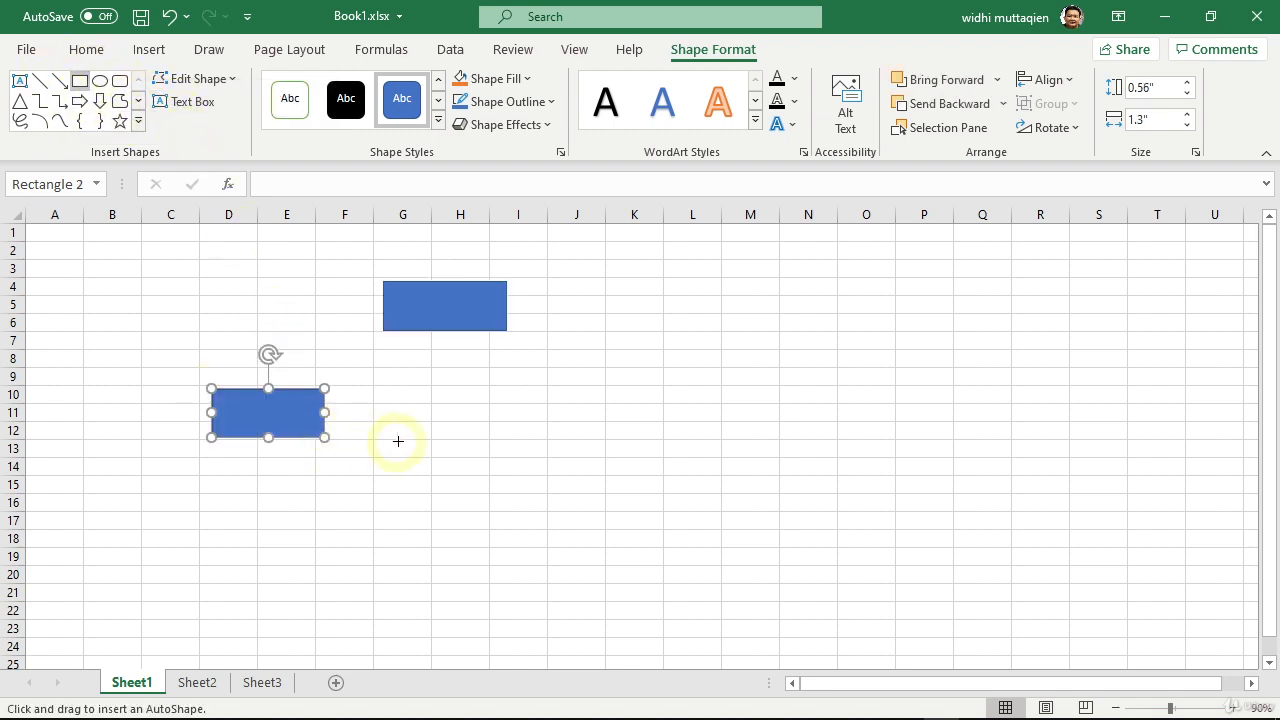
{"action": "left_click_drag", "start_coordinate": [402, 384], "coordinate": [514, 446]}
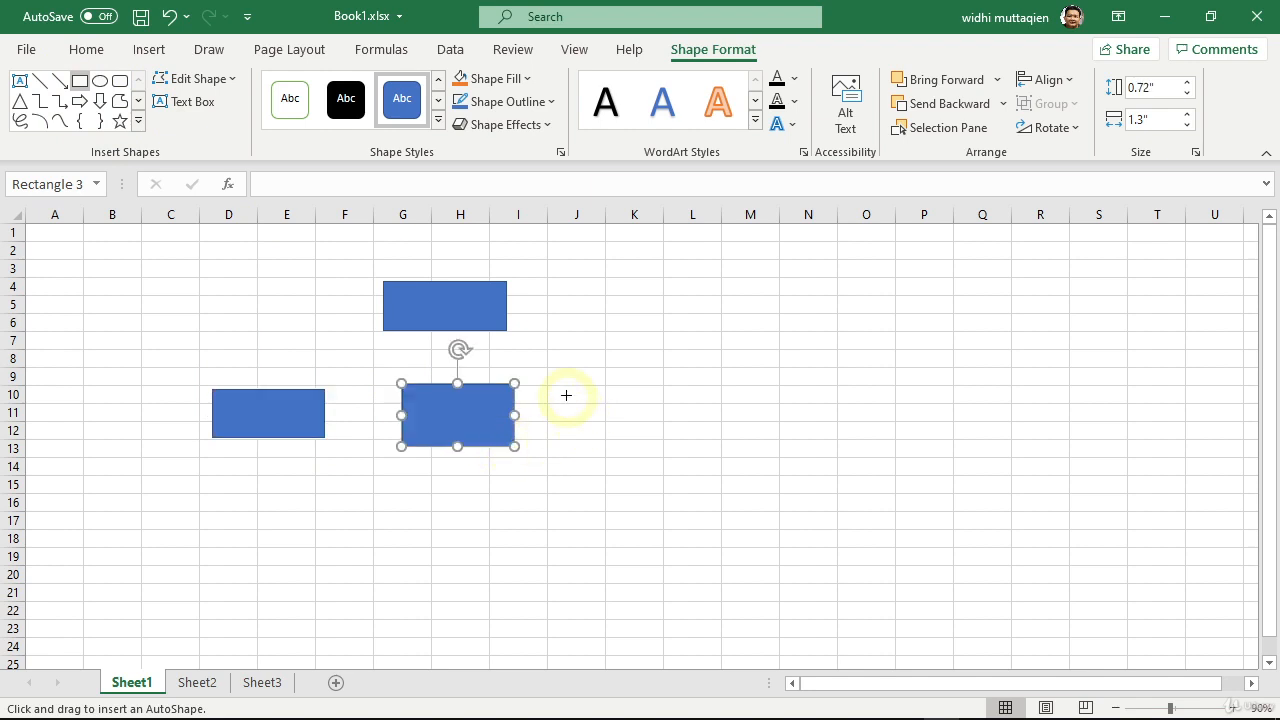
{"action": "left_click_drag", "start_coordinate": [566, 394], "coordinate": [679, 456]}
{"action": "left_click_drag", "start_coordinate": [717, 378], "coordinate": [834, 437]}
{"action": "left_click_drag", "start_coordinate": [85, 380], "coordinate": [185, 428]}
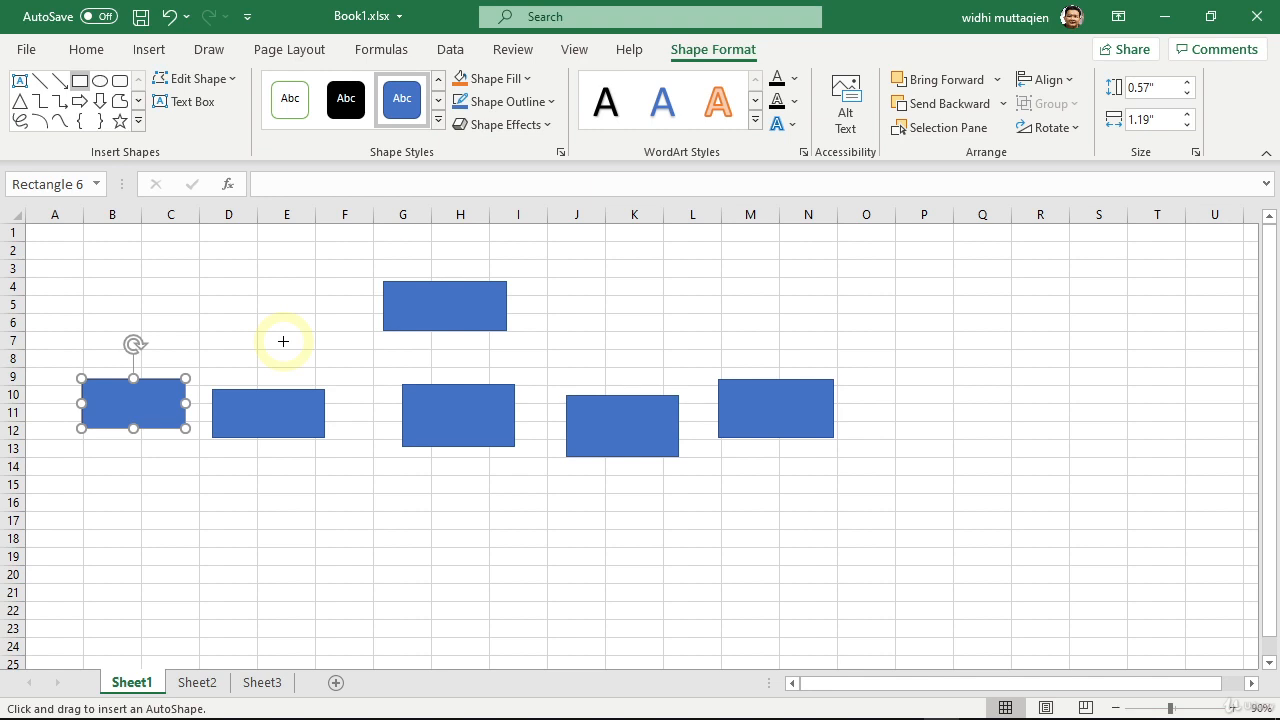
{"action": "key", "text": "Escape"}
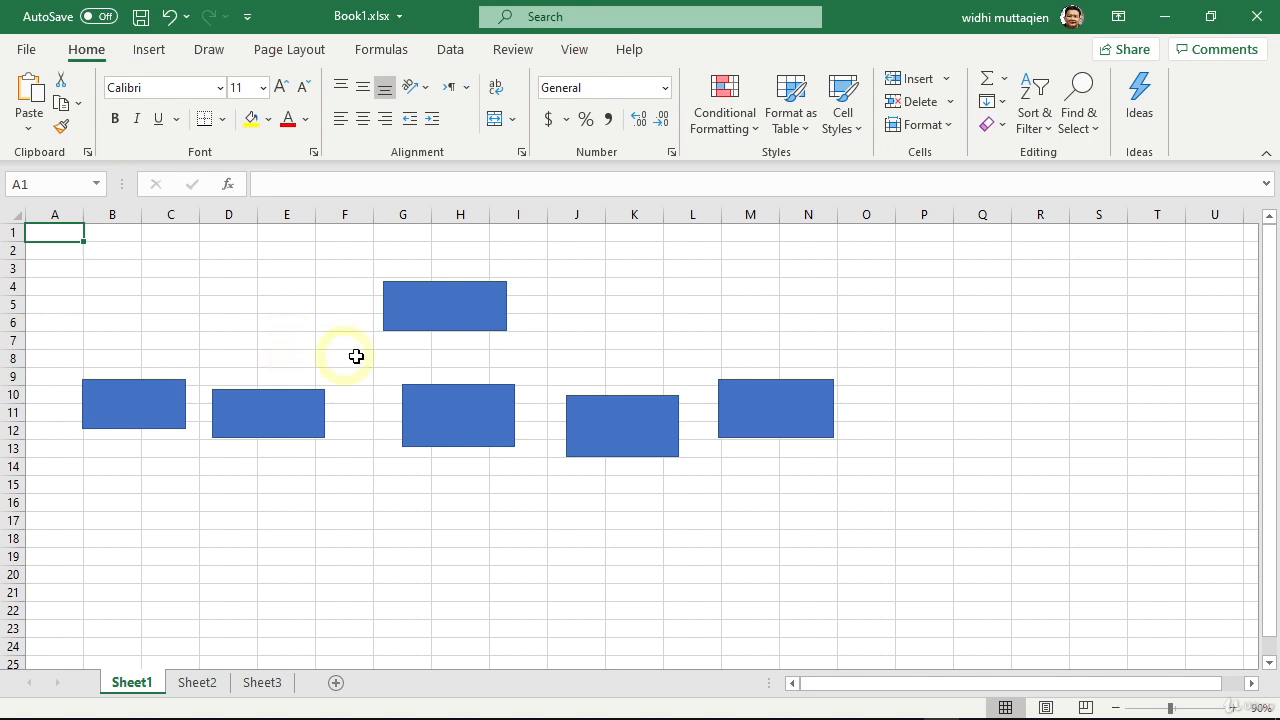
Step: Connect the upper rectangle's bottom point to each of the five lower rectangles with straight arrows, and shift the upper rectangle slightly right
{"action": "left_click", "coordinate": [441, 319]}
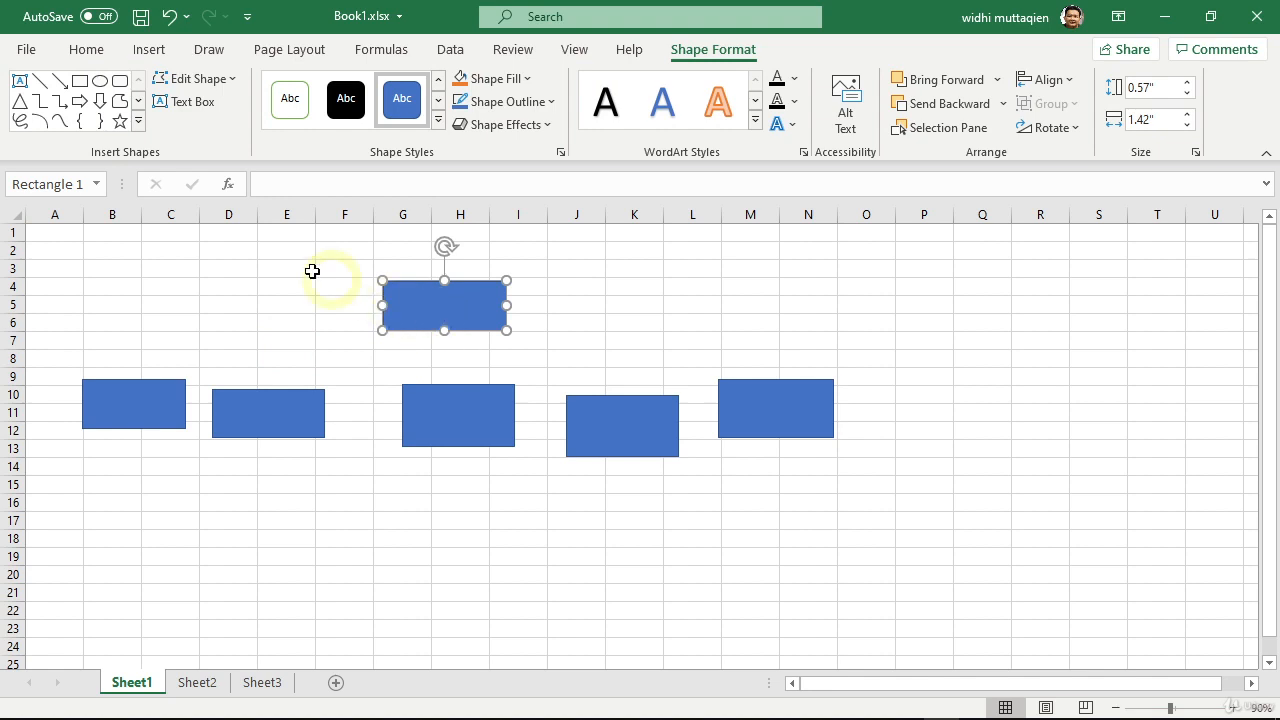
{"action": "right_click", "coordinate": [60, 82]}
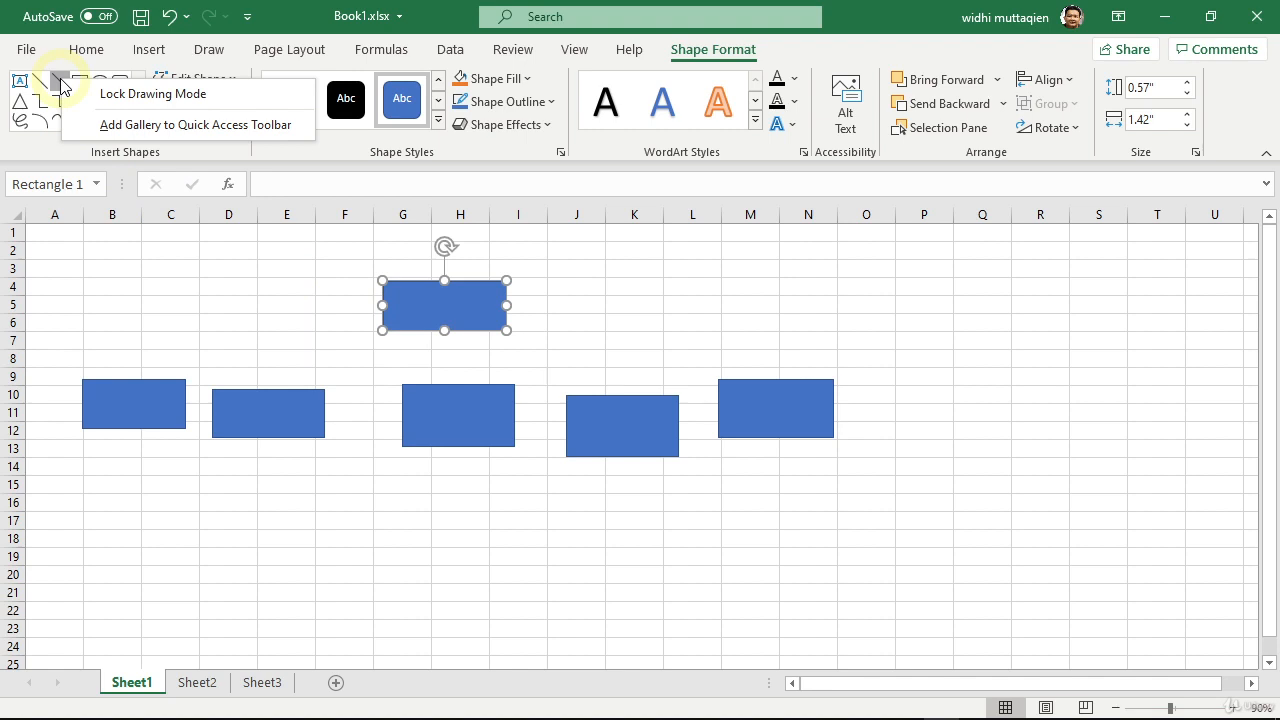
{"action": "left_click", "coordinate": [134, 97]}
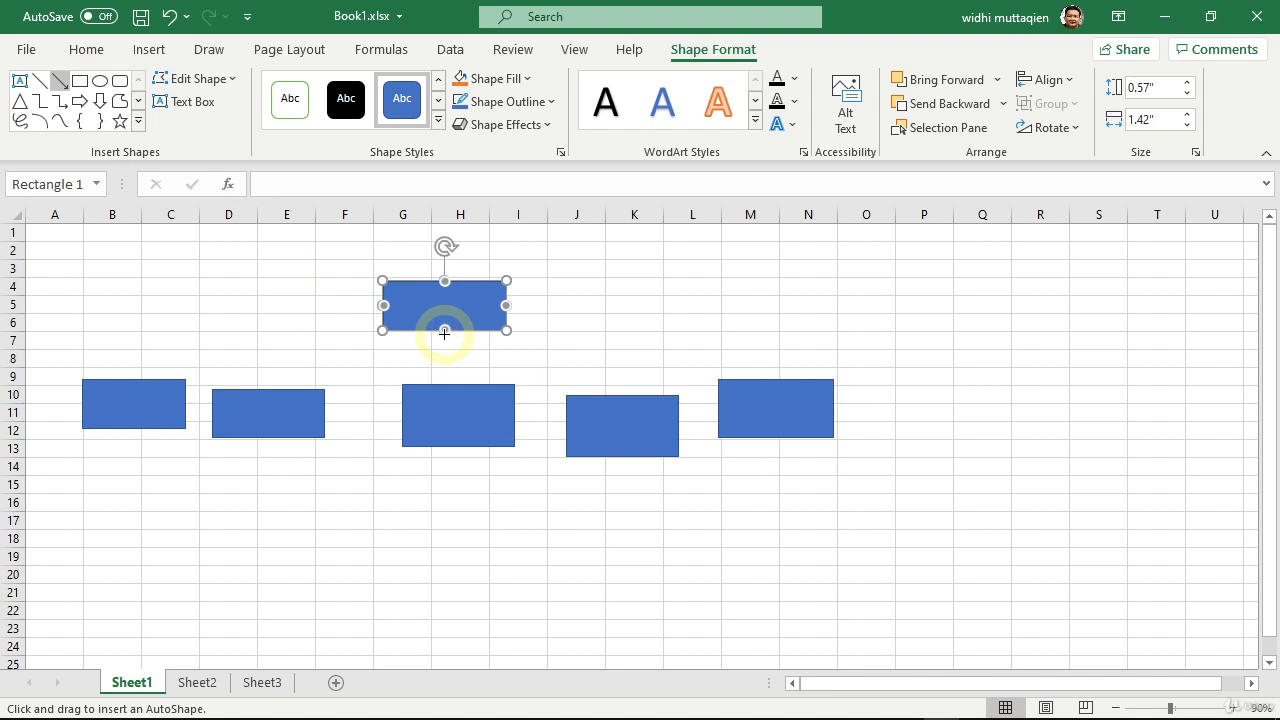
{"action": "left_click_drag", "start_coordinate": [444, 333], "coordinate": [134, 380]}
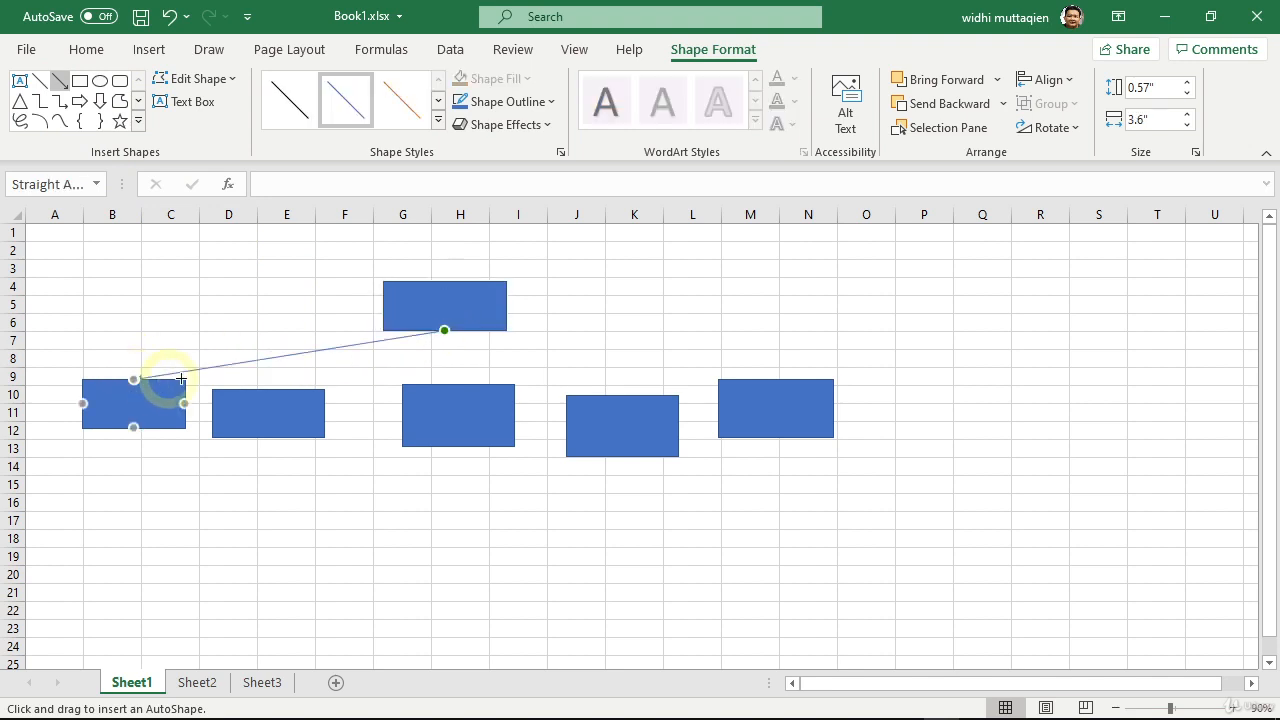
{"action": "left_click_drag", "start_coordinate": [443, 331], "coordinate": [266, 389]}
{"action": "left_click_drag", "start_coordinate": [443, 331], "coordinate": [786, 380]}
{"action": "key", "text": "Escape"}
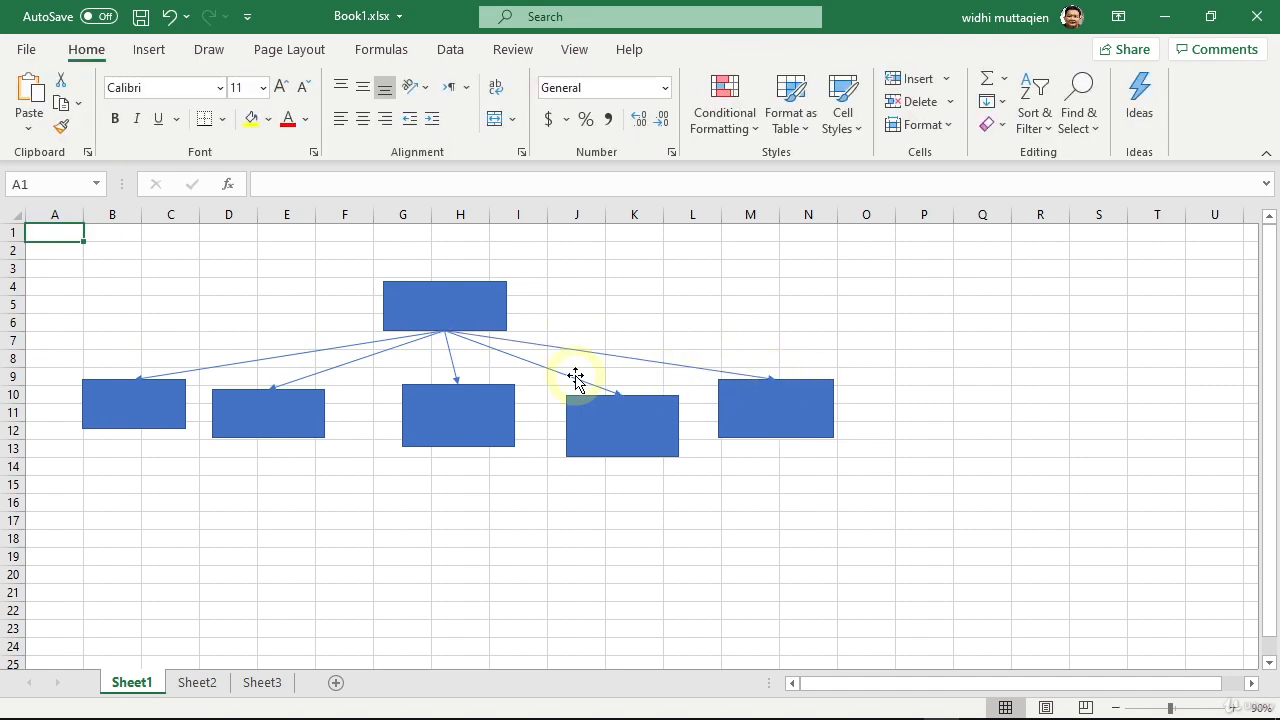
{"action": "mouse_move", "coordinate": [451, 312]}
{"action": "left_mouse_down"}
{"action": "mouse_move", "coordinate": [480, 323]}
{"action": "mouse_move", "coordinate": [463, 316]}
{"action": "left_mouse_up"}
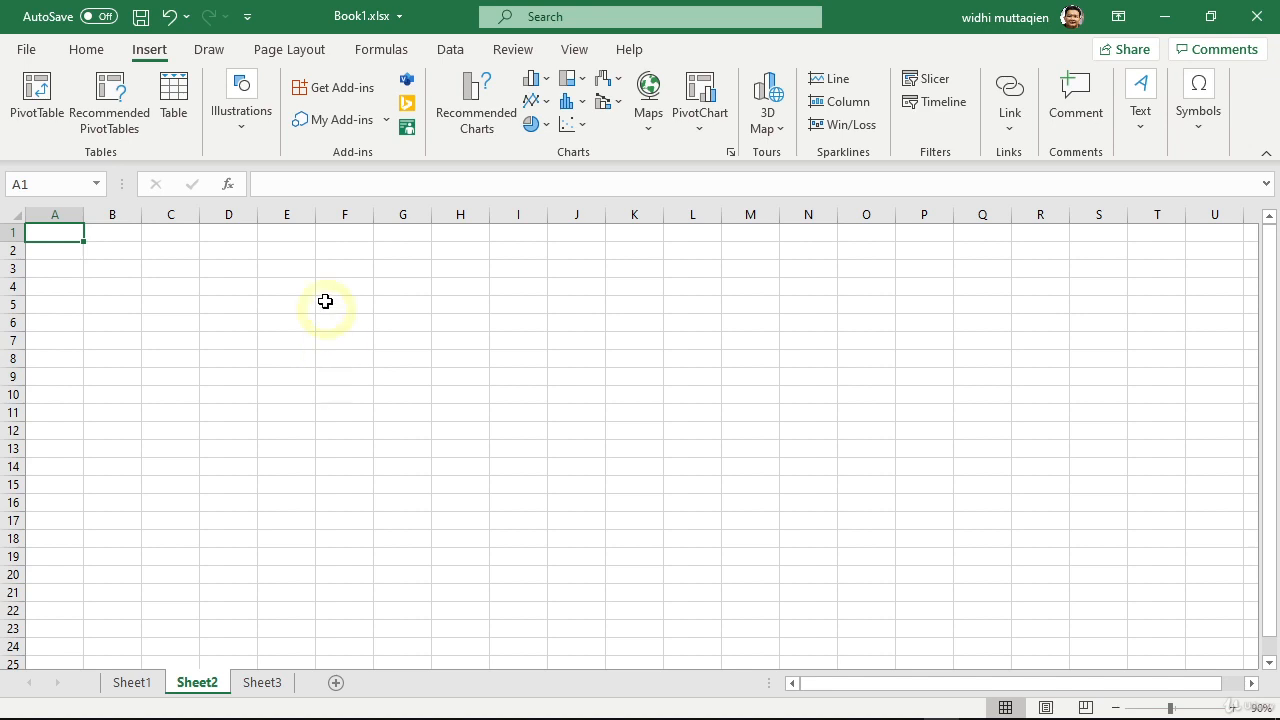
Step: Draw a perfect circle about 2.21" across on Sheet2, starting in cell C4
{"action": "left_click", "coordinate": [242, 124]}
{"action": "left_click", "coordinate": [283, 222]}
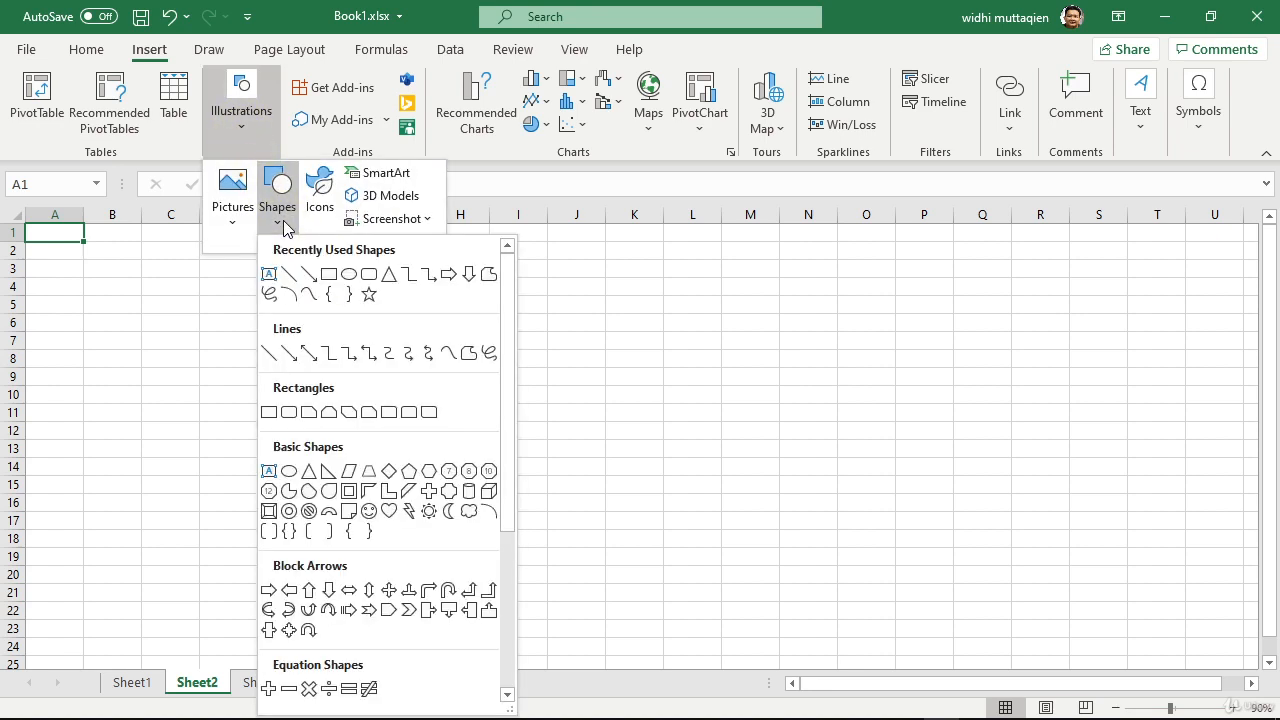
{"action": "left_click", "coordinate": [349, 274]}
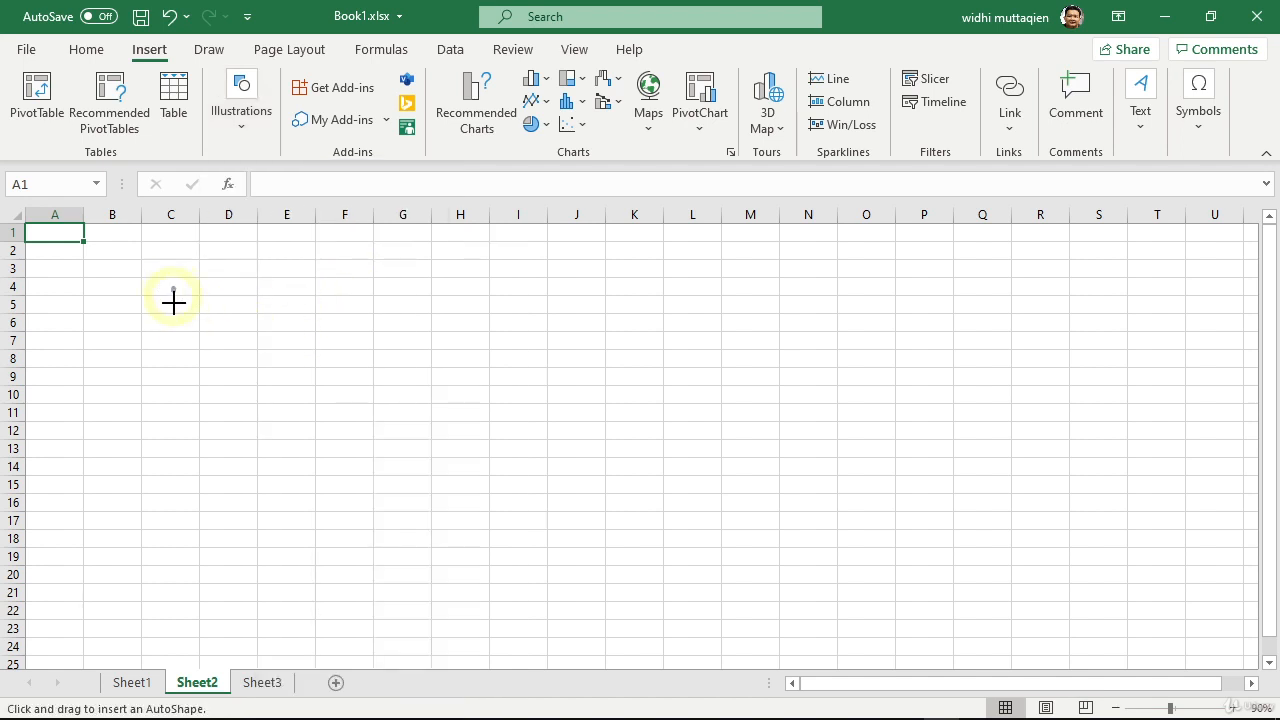
{"action": "left_click_drag", "start_coordinate": [172, 288], "coordinate": [331, 479]}
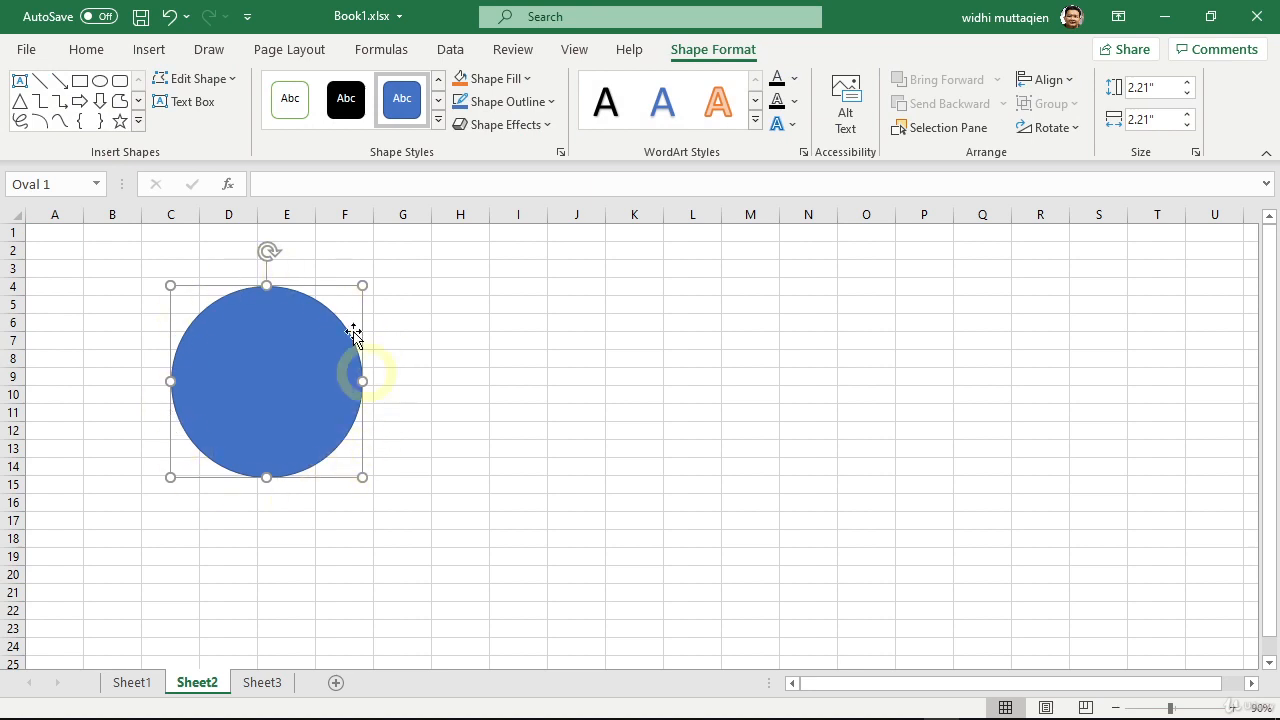
Step: Draw a perfect square about 1.52" per side beside the circle, and a horizontal arrow about 0.94" long beyond the square
{"action": "left_click", "coordinate": [81, 84]}
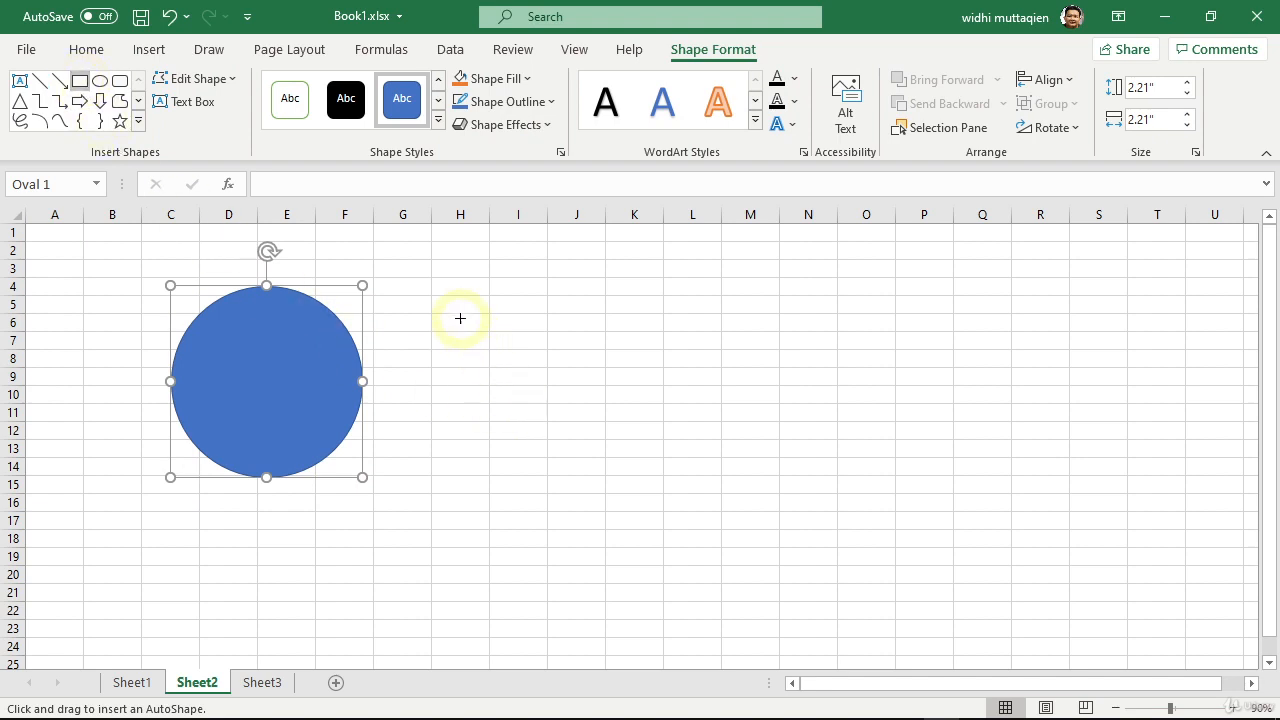
{"action": "left_click_drag", "start_coordinate": [460, 318], "coordinate": [574, 453]}
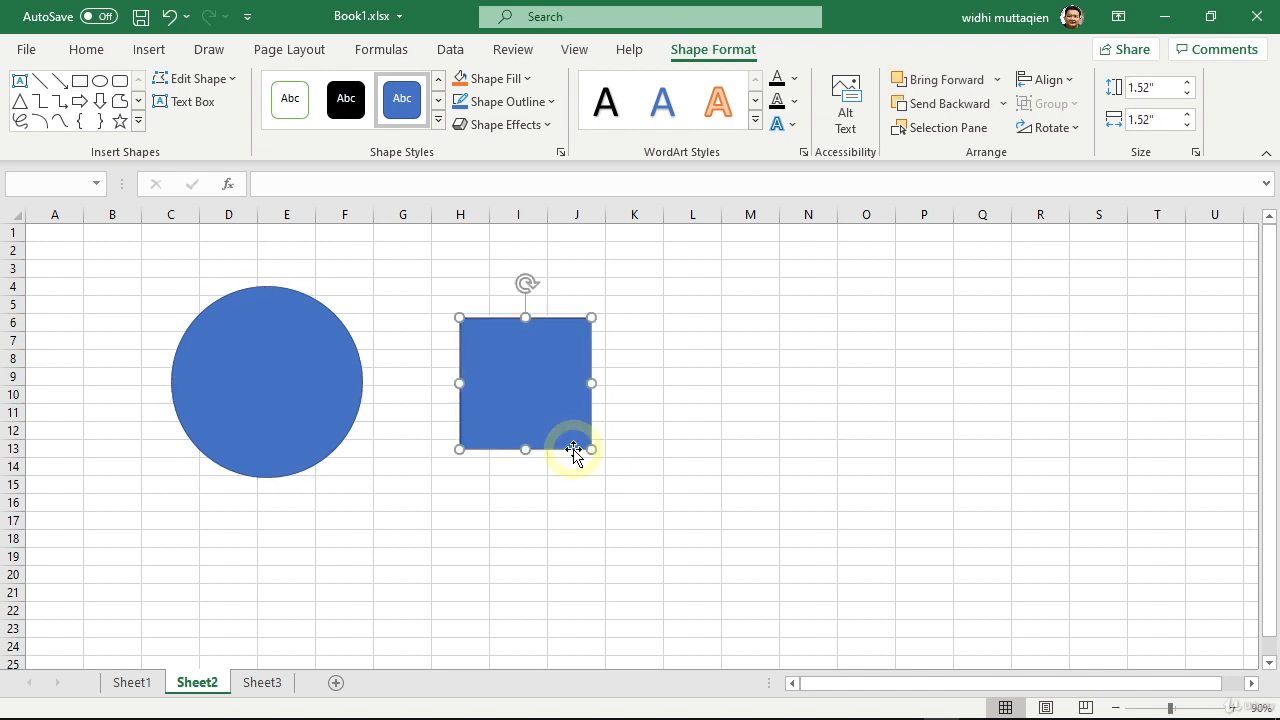
{"action": "left_click", "coordinate": [59, 80]}
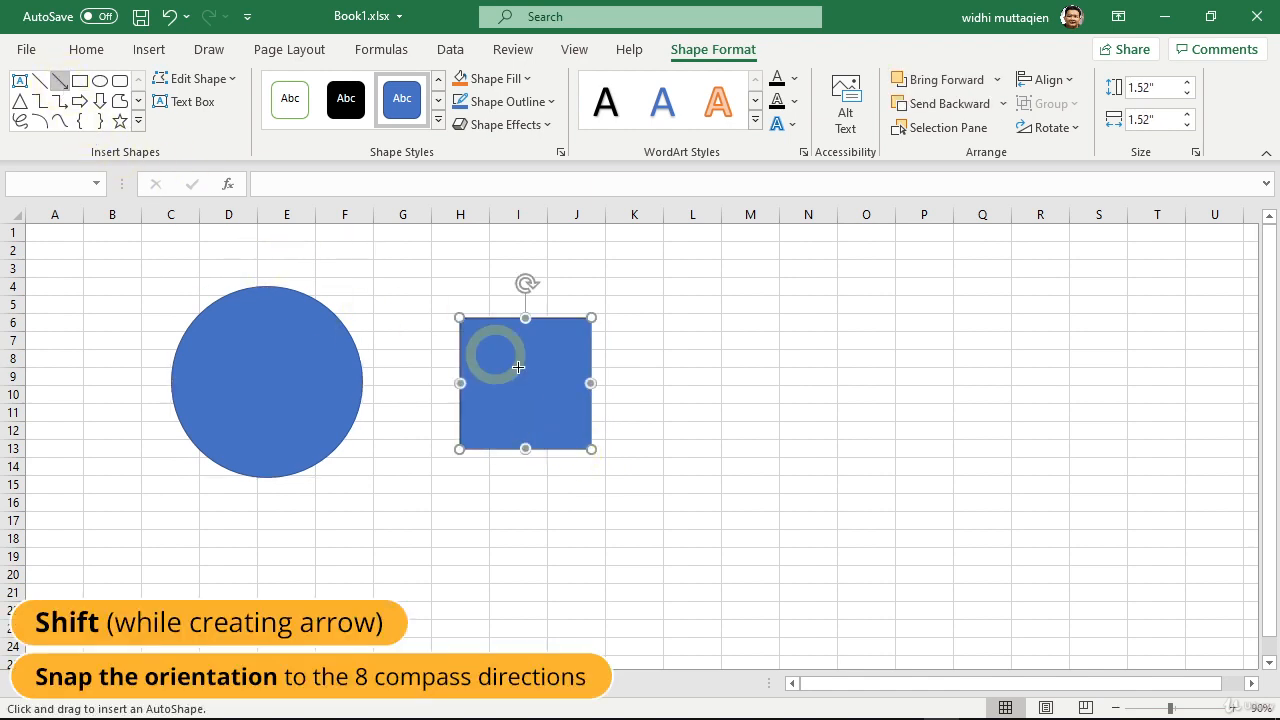
{"action": "left_click_drag", "start_coordinate": [732, 384], "coordinate": [811, 403]}
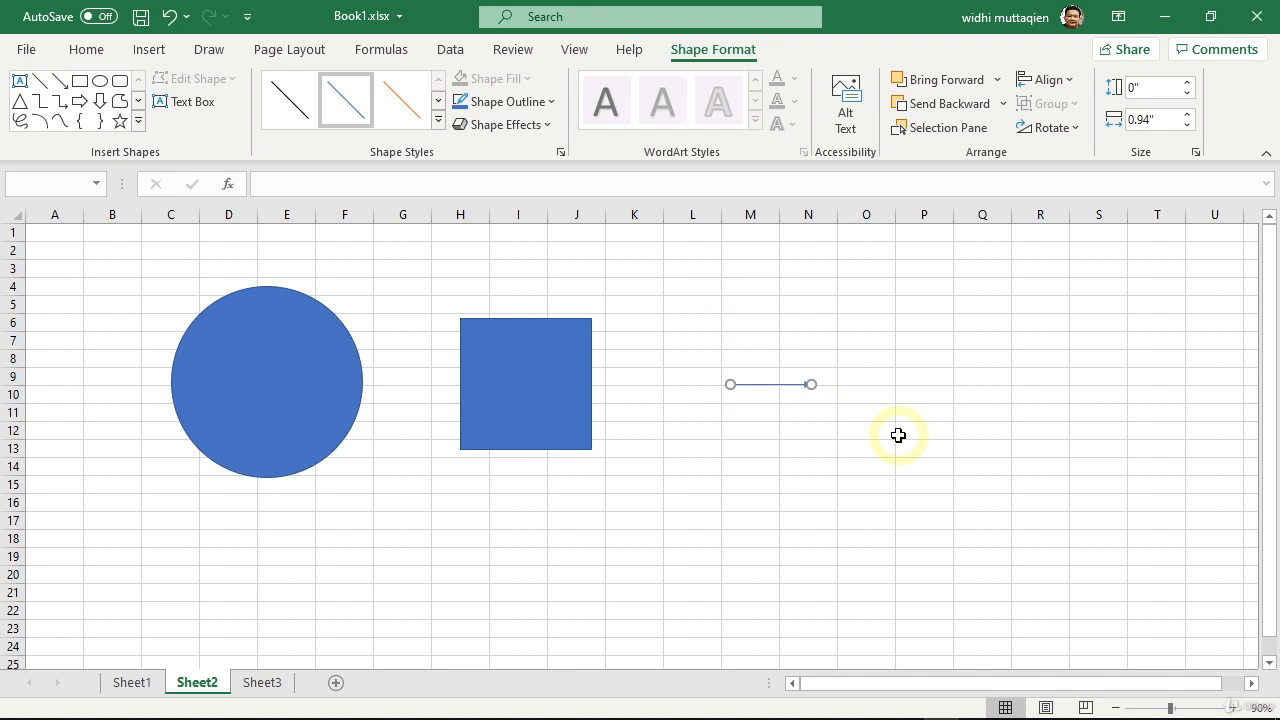
Step: Draw a grid-snapped rectangle over cells P4:Q9, and a smaller rectangle about 0.97" by 0.98" below the arrow
{"action": "left_click", "coordinate": [79, 83]}
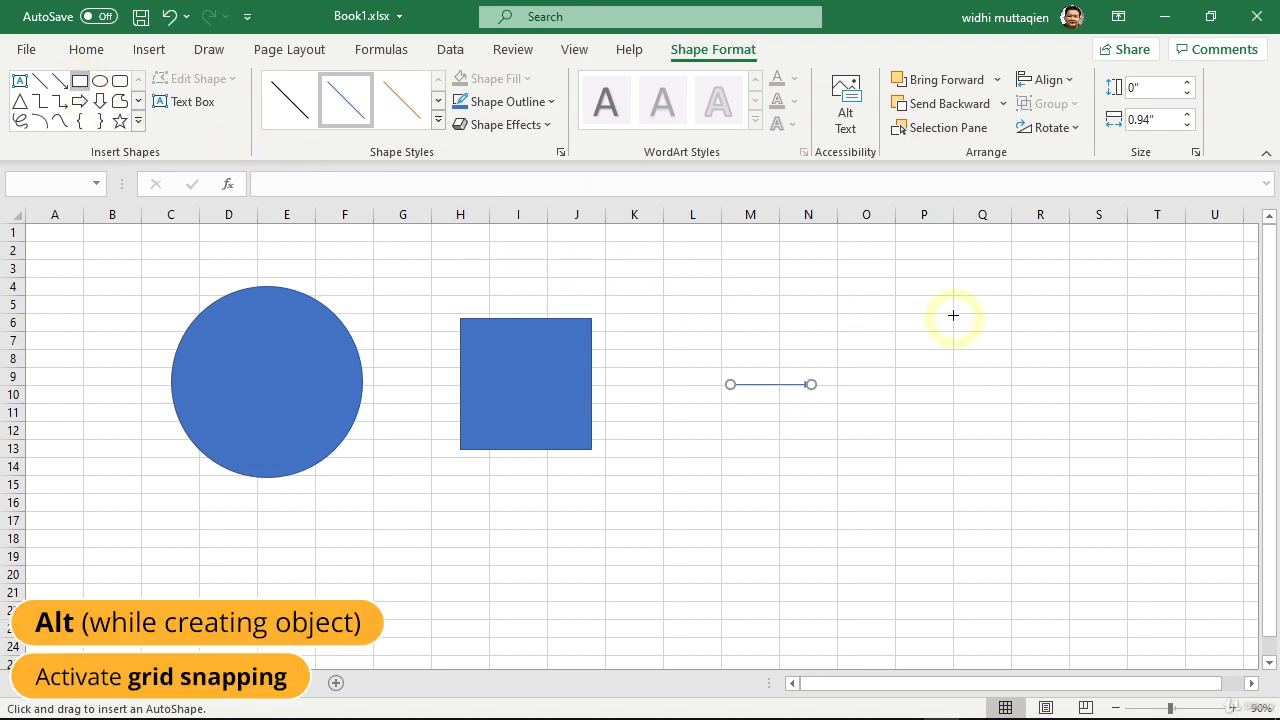
{"action": "left_click_drag", "start_coordinate": [894, 277], "coordinate": [1000, 385]}
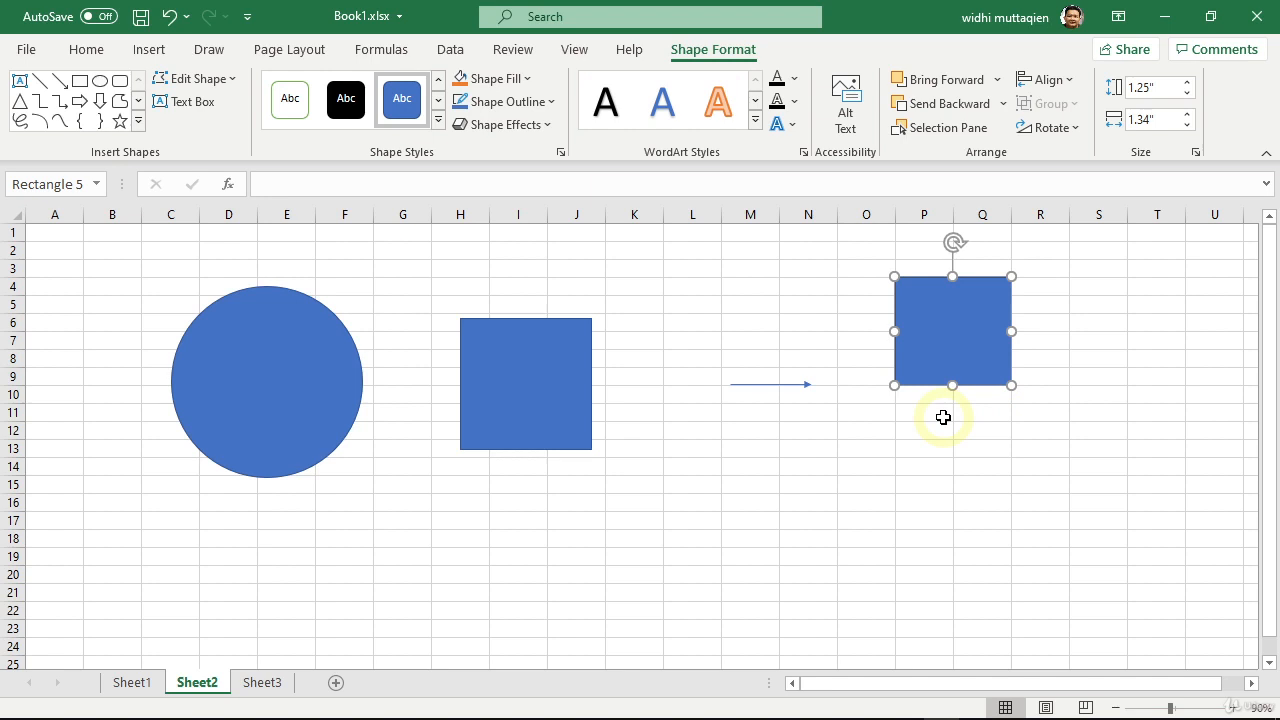
{"action": "left_click", "coordinate": [80, 82]}
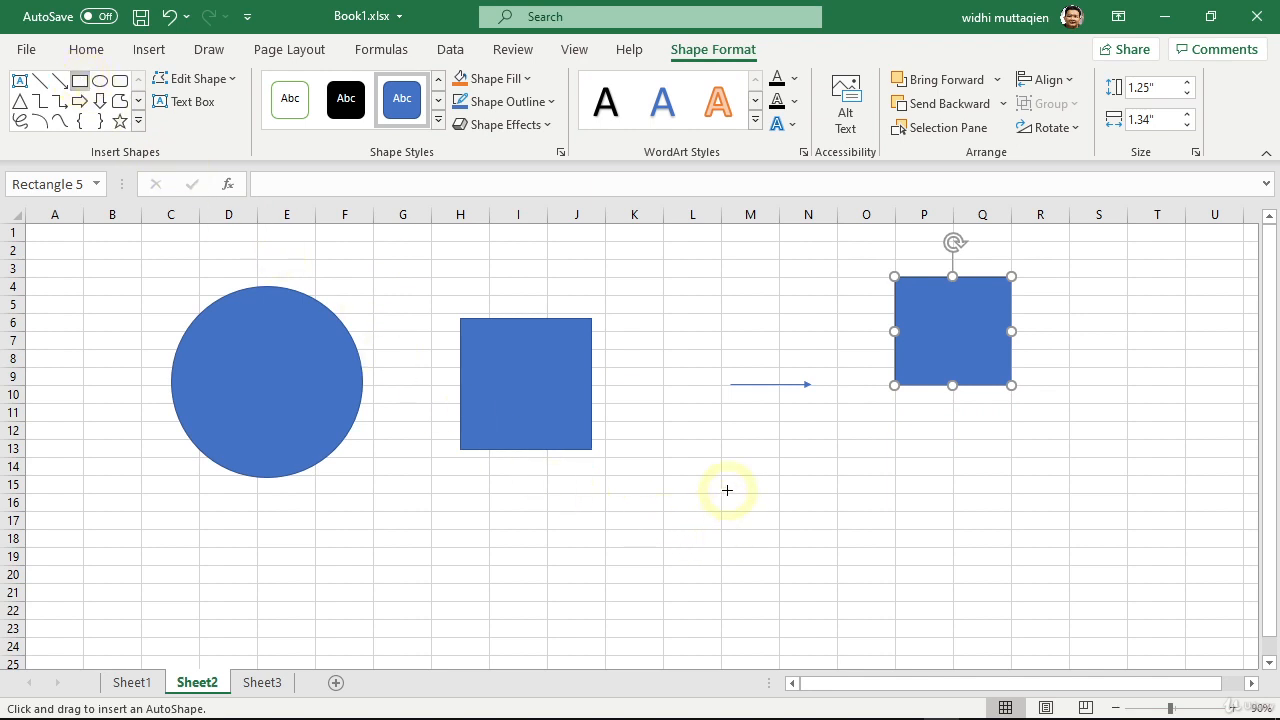
{"action": "left_click_drag", "start_coordinate": [727, 490], "coordinate": [812, 574]}
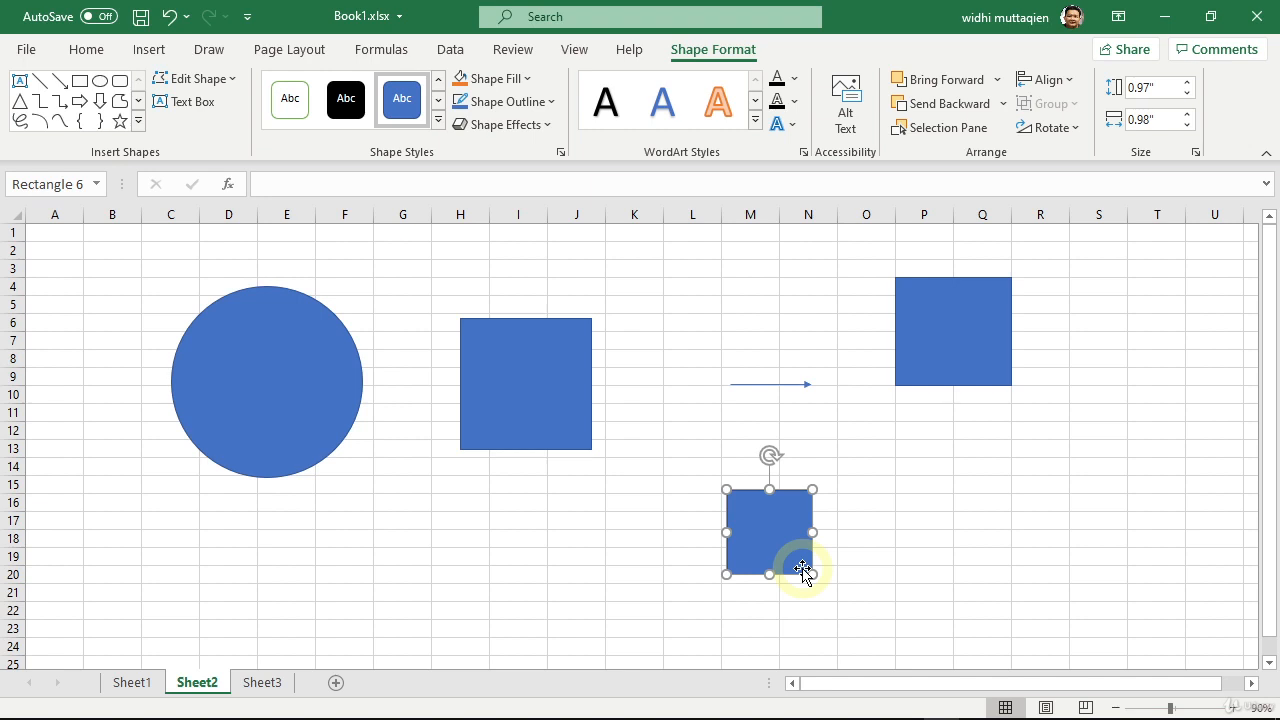
Step: Select the circle, square, arrow and both rectangles together, and toggle the square out of and back into the selection
{"action": "left_click", "coordinate": [273, 391]}
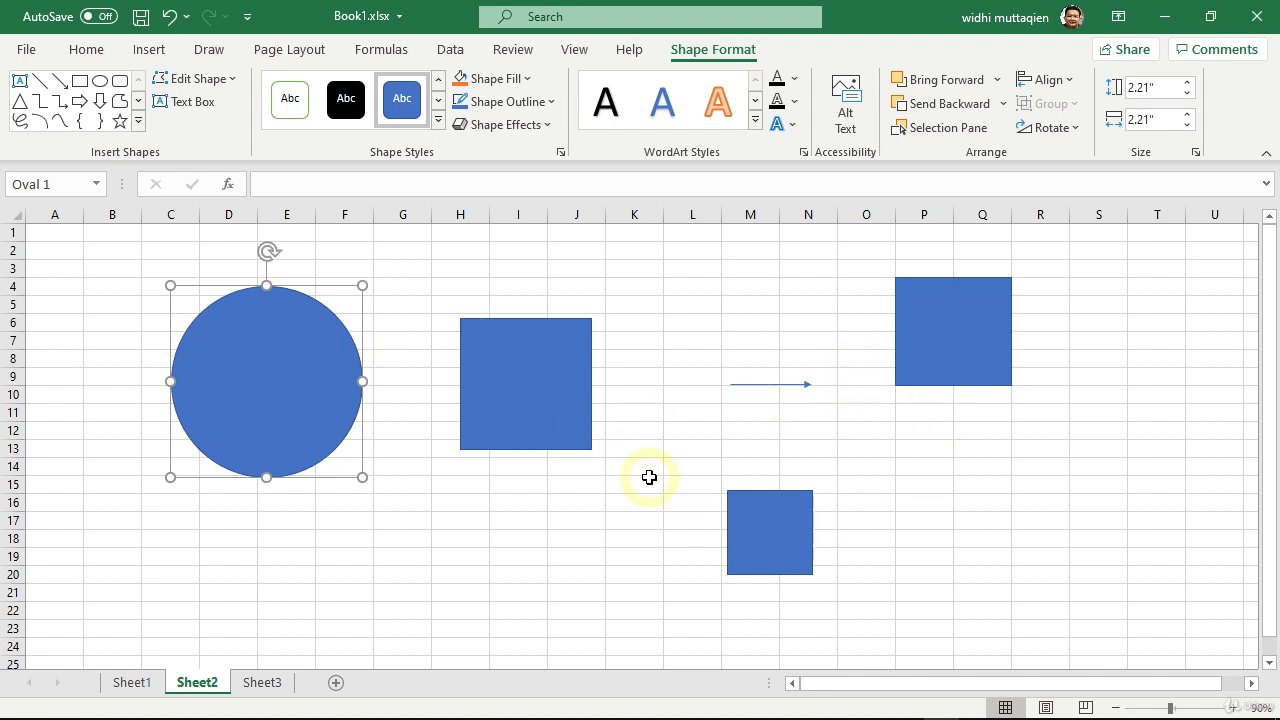
{"action": "left_click", "coordinate": [540, 385], "text": "shift"}
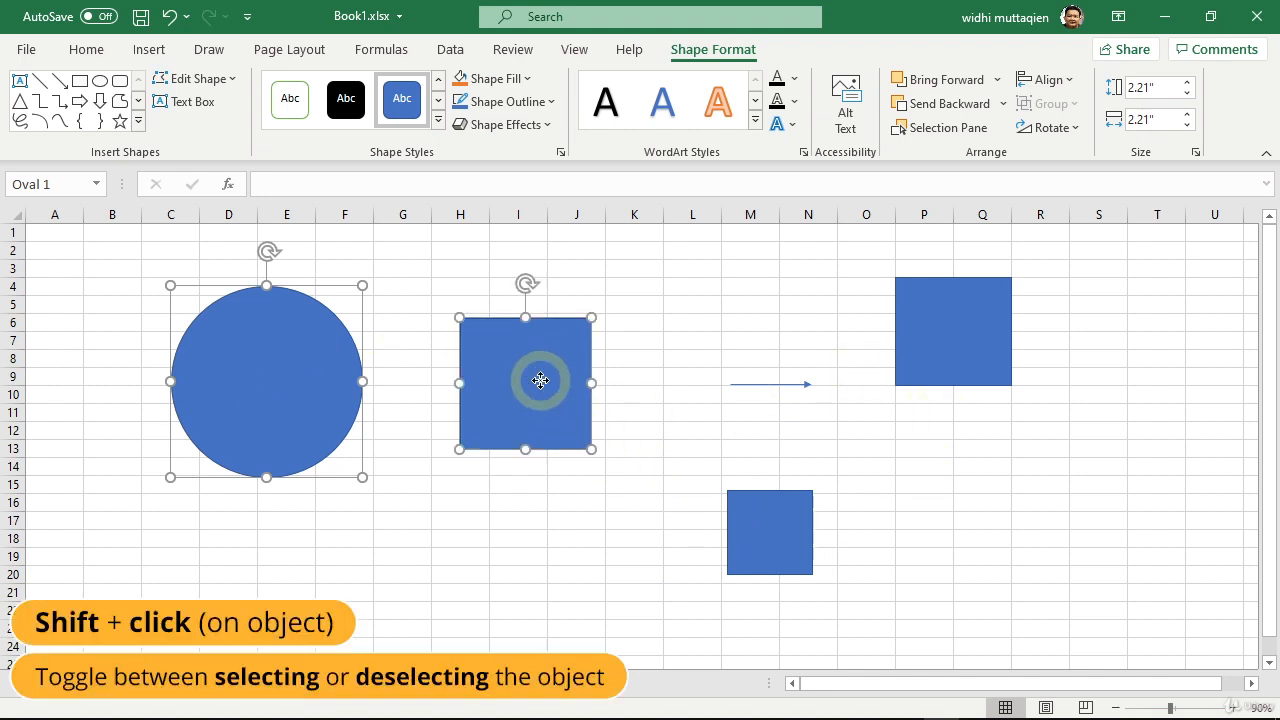
{"action": "left_click", "coordinate": [772, 388], "text": "shift"}
{"action": "left_click", "coordinate": [923, 366], "text": "shift"}
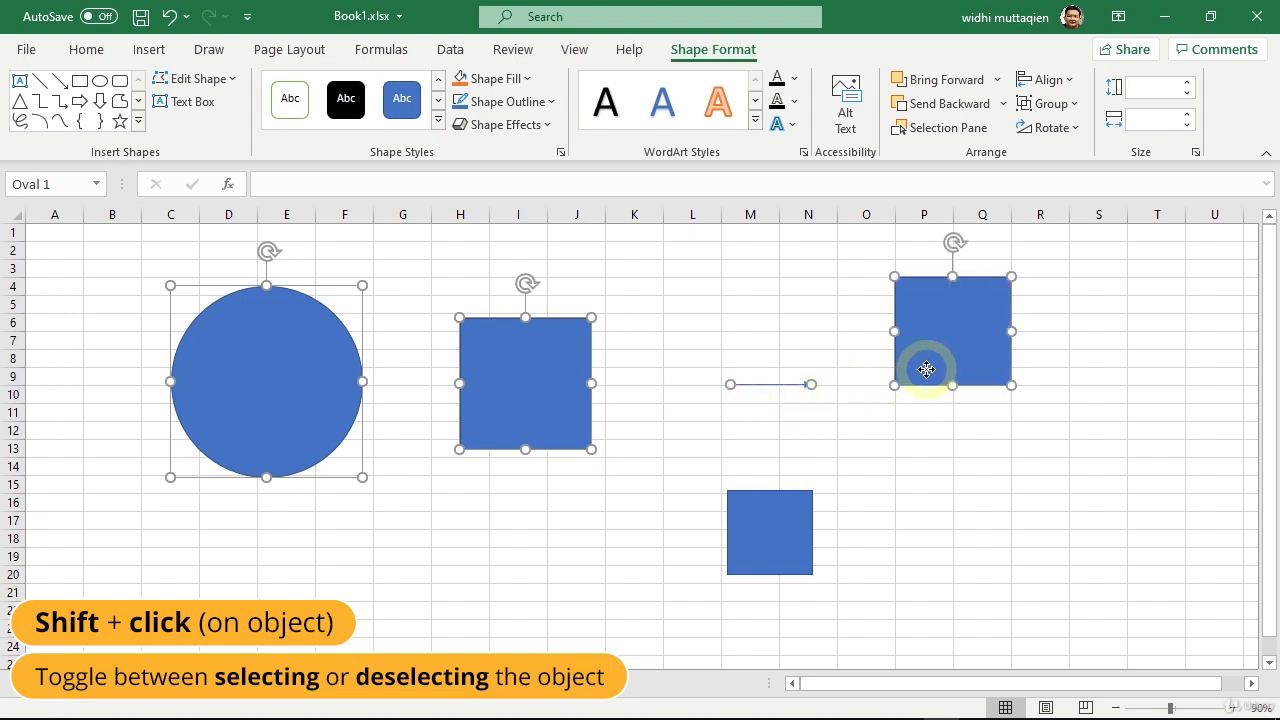
{"action": "left_click", "coordinate": [773, 530], "text": "shift"}
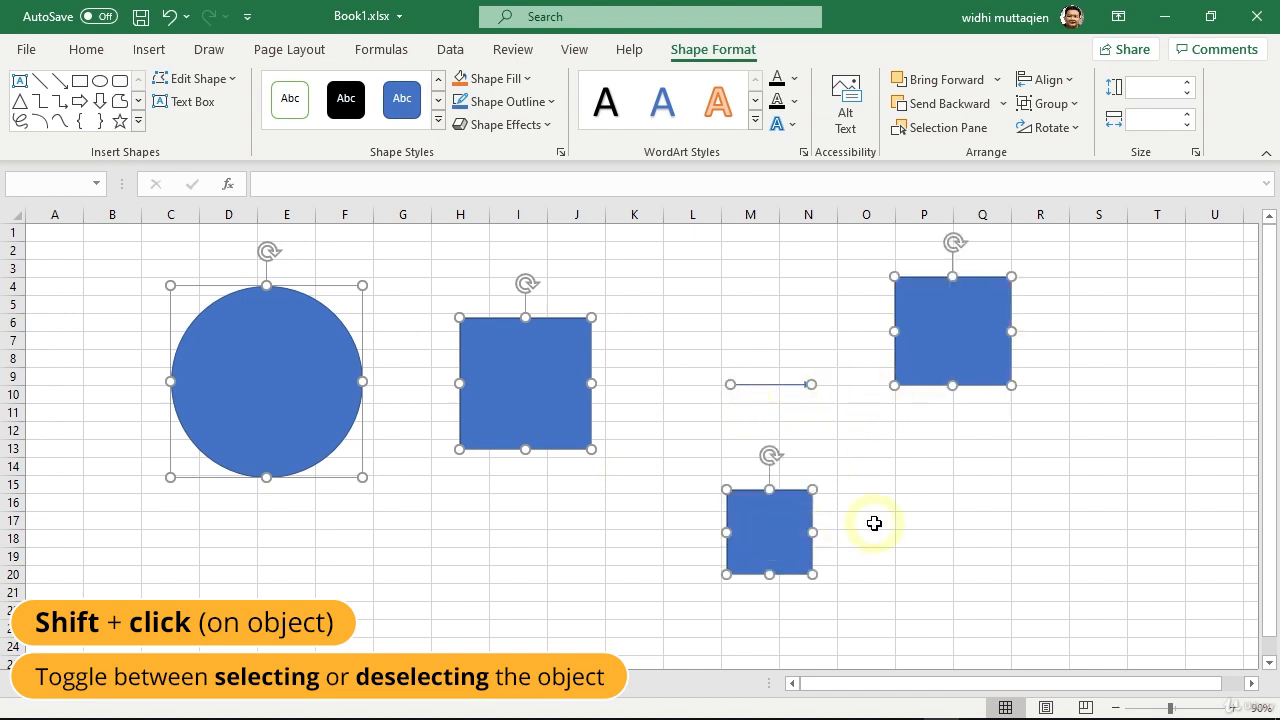
{"action": "left_click", "coordinate": [529, 397], "text": "shift"}
{"action": "left_click", "coordinate": [534, 405], "text": "shift"}
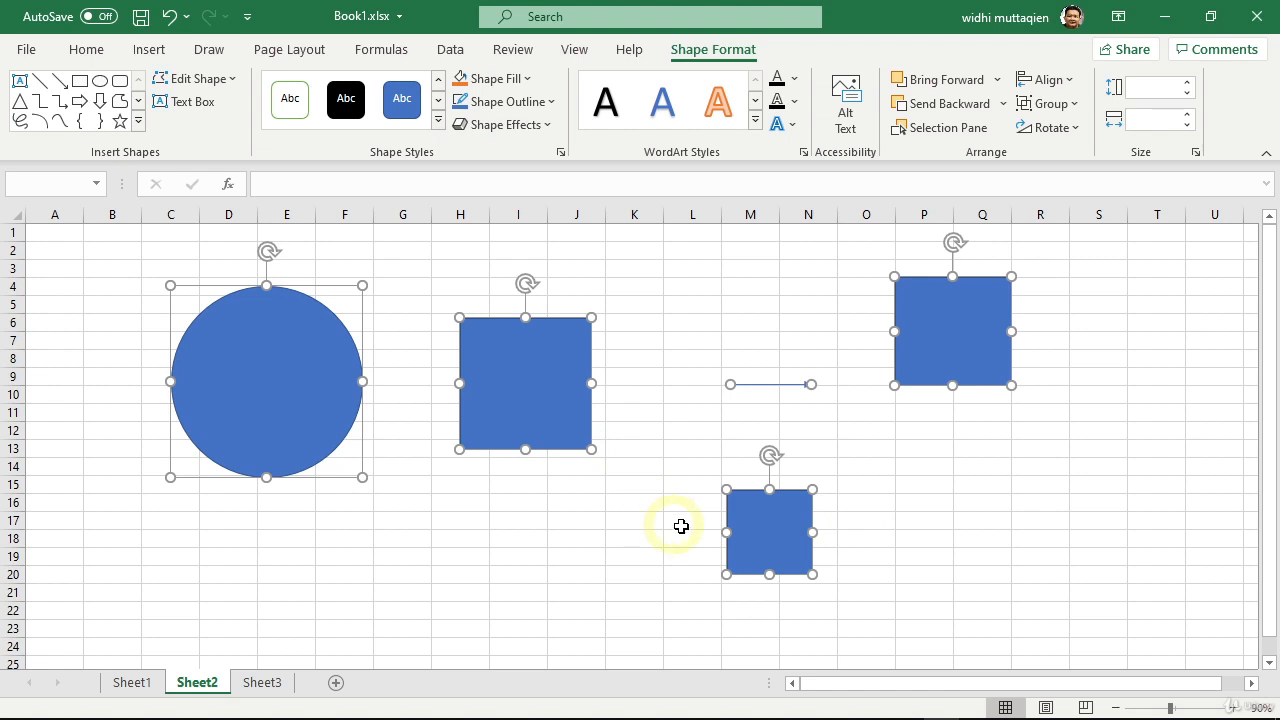
Step: Shift the small rectangle slightly up and right and place three copies to its left, plus a copy of the circle below the original
{"action": "left_click_drag", "start_coordinate": [759, 537], "coordinate": [793, 522]}
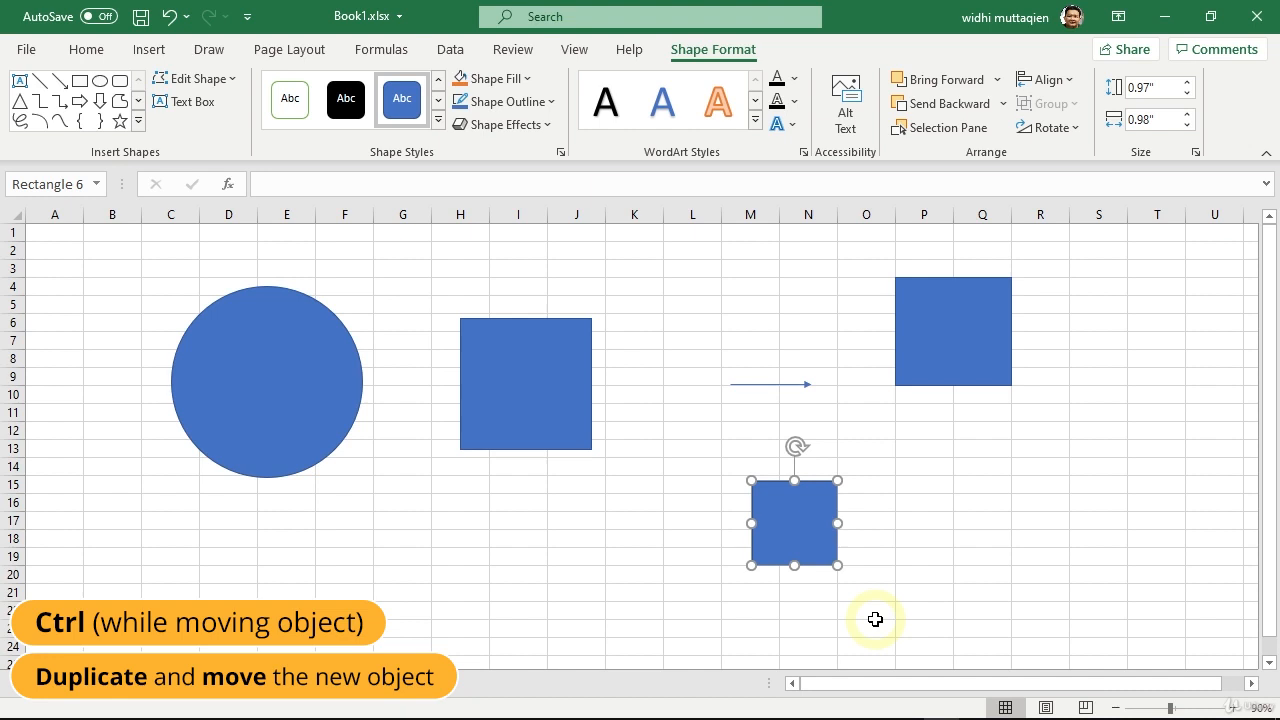
{"action": "left_click_drag", "start_coordinate": [791, 523], "coordinate": [397, 520]}
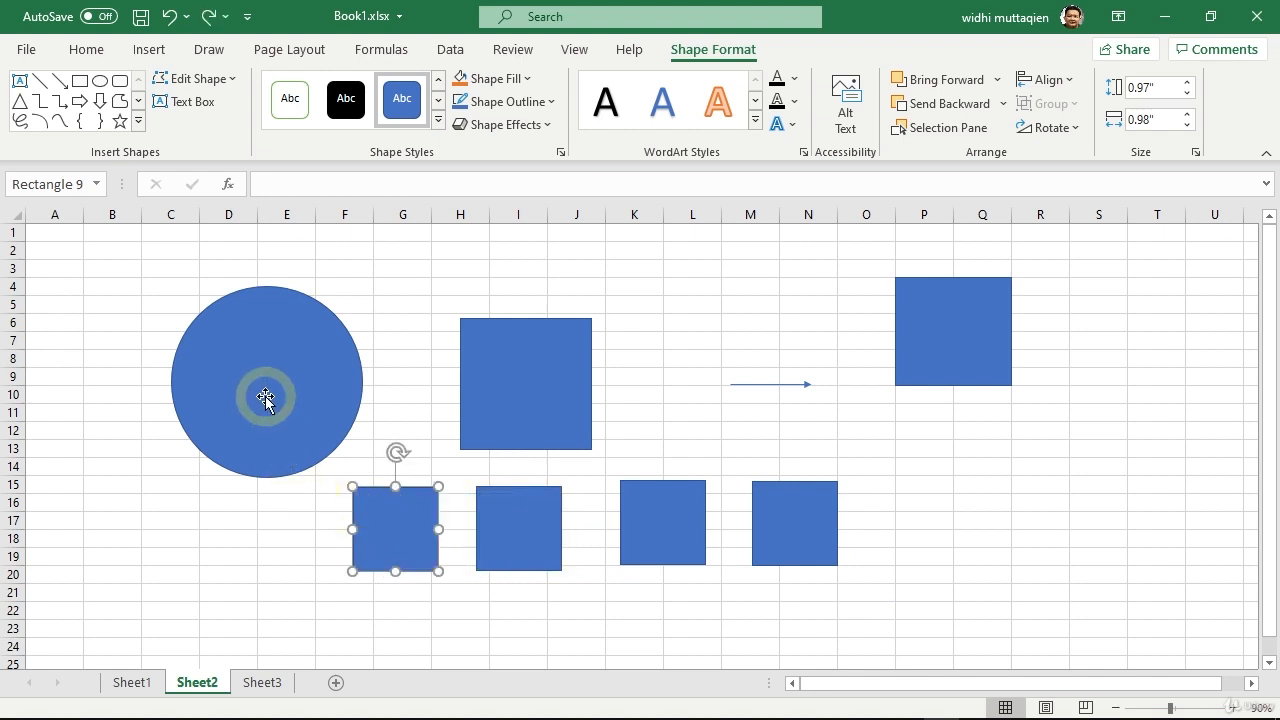
{"action": "left_click_drag", "start_coordinate": [265, 396], "coordinate": [164, 572]}
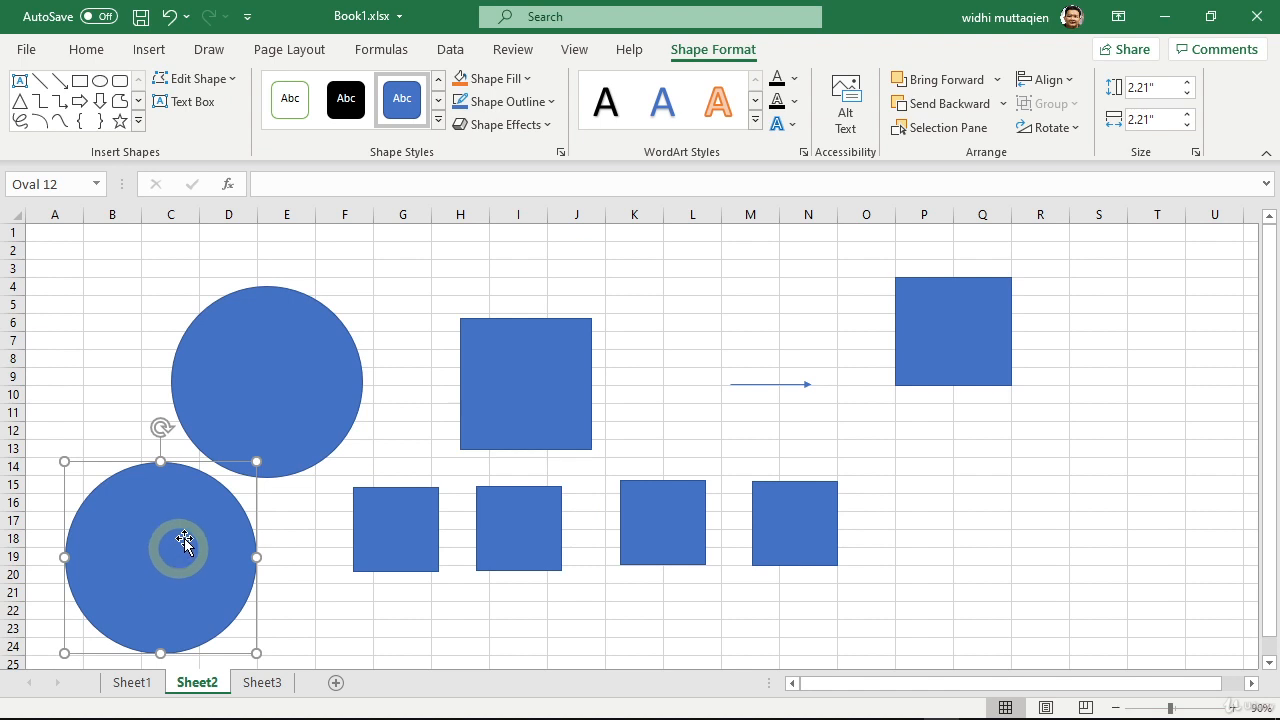
Step: On Sheet1, draw a perfect circle about 2.5" across outward from its centre at the Q/R column border near row 11
{"action": "left_click", "coordinate": [134, 687]}
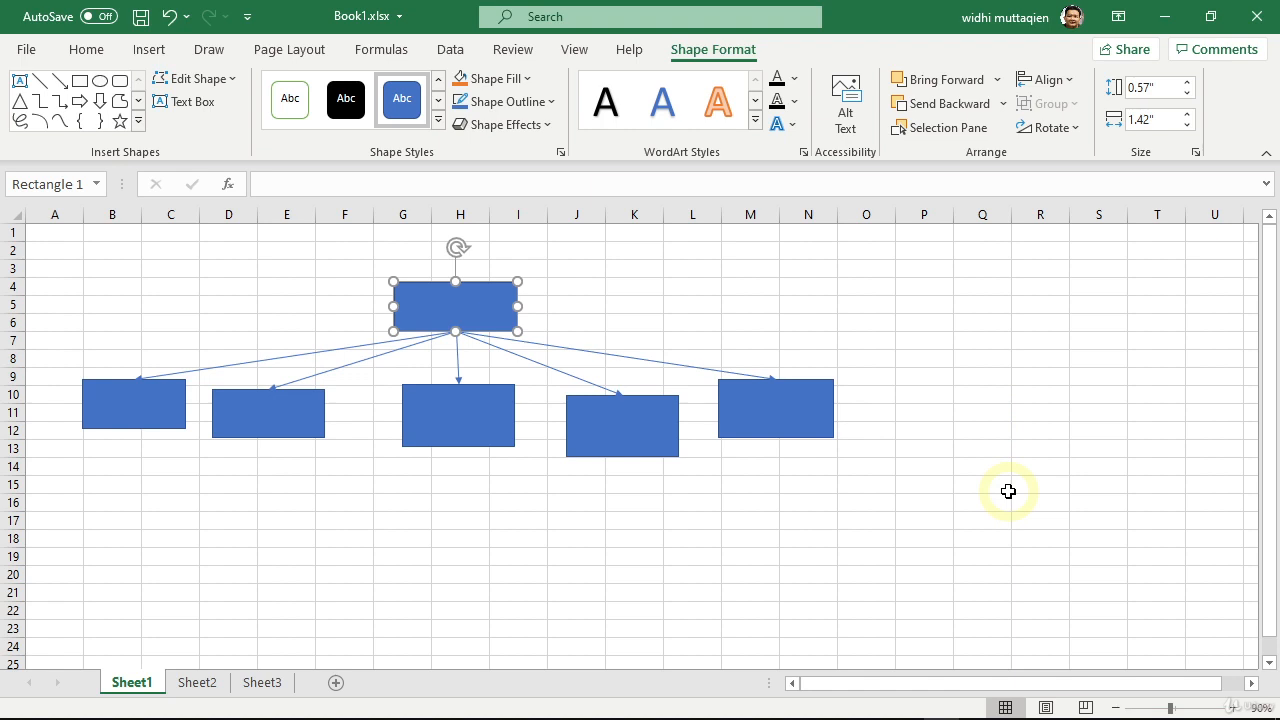
{"action": "left_click", "coordinate": [100, 84]}
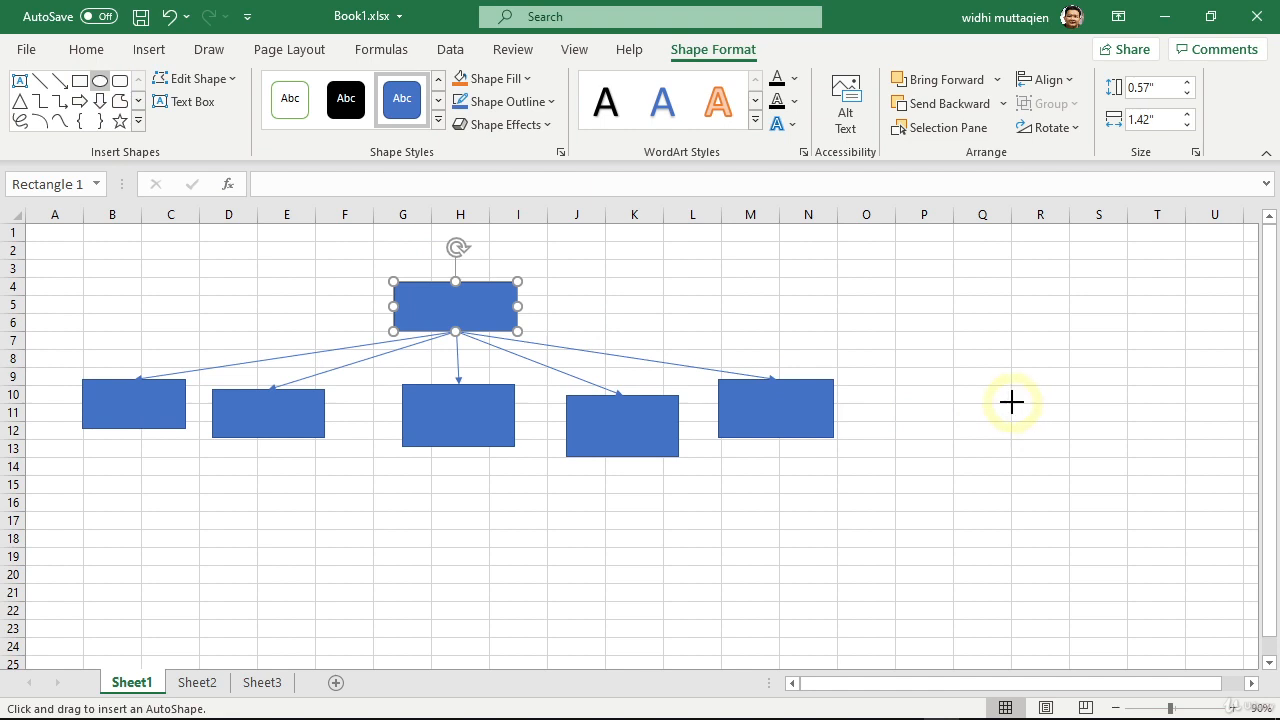
{"action": "left_click_drag", "start_coordinate": [1011, 401], "coordinate": [1052, 441]}
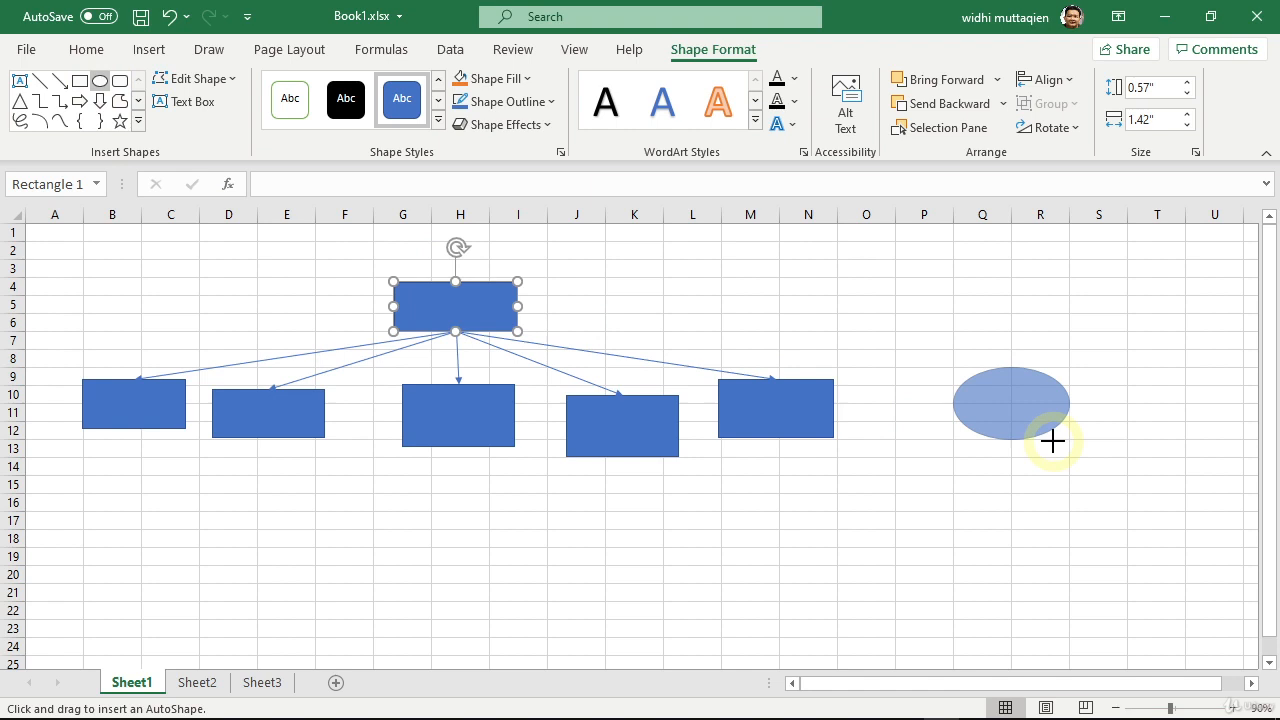
{"action": "left_click_drag", "start_coordinate": [1052, 441], "coordinate": [1011, 511]}
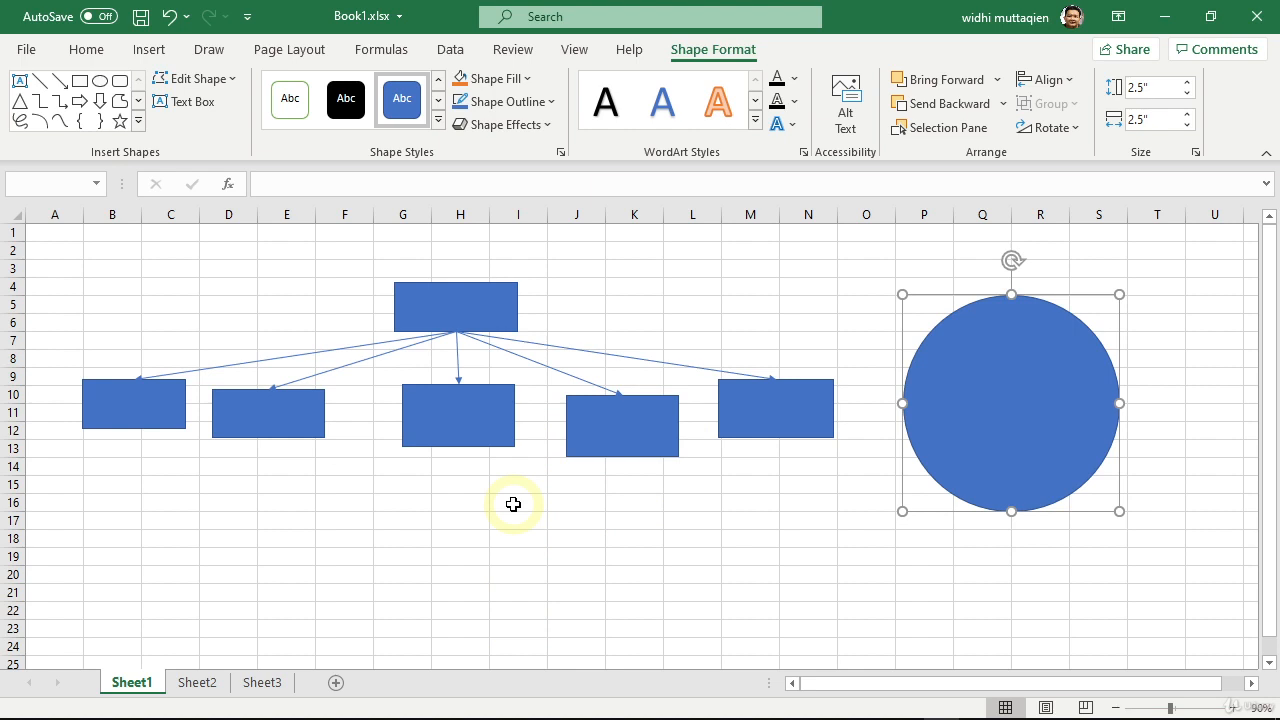
Step: Select the five lower rectangles of the diagram together and place a copy of them straight below, around rows 17–21
{"action": "left_click", "coordinate": [163, 413]}
{"action": "left_click", "coordinate": [286, 423], "text": "shift"}
{"action": "left_click", "coordinate": [486, 429], "text": "shift"}
{"action": "left_click", "coordinate": [642, 440], "text": "shift"}
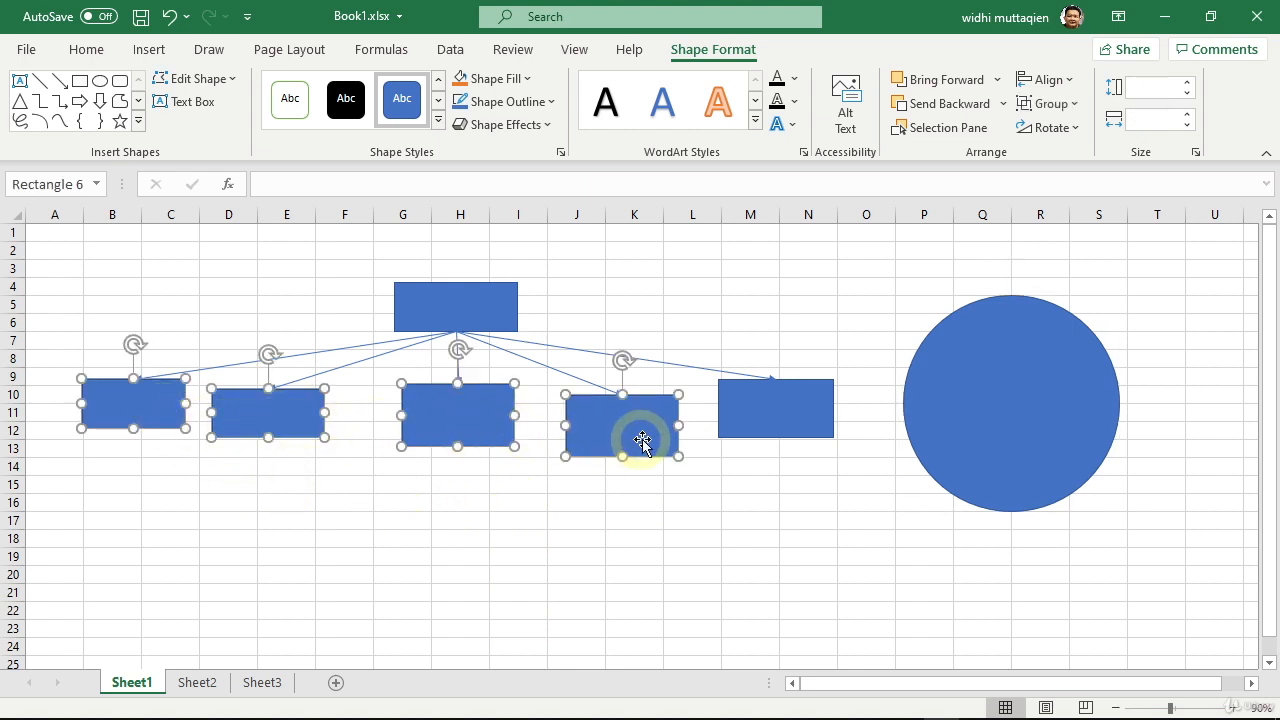
{"action": "left_click", "coordinate": [765, 418], "text": "shift"}
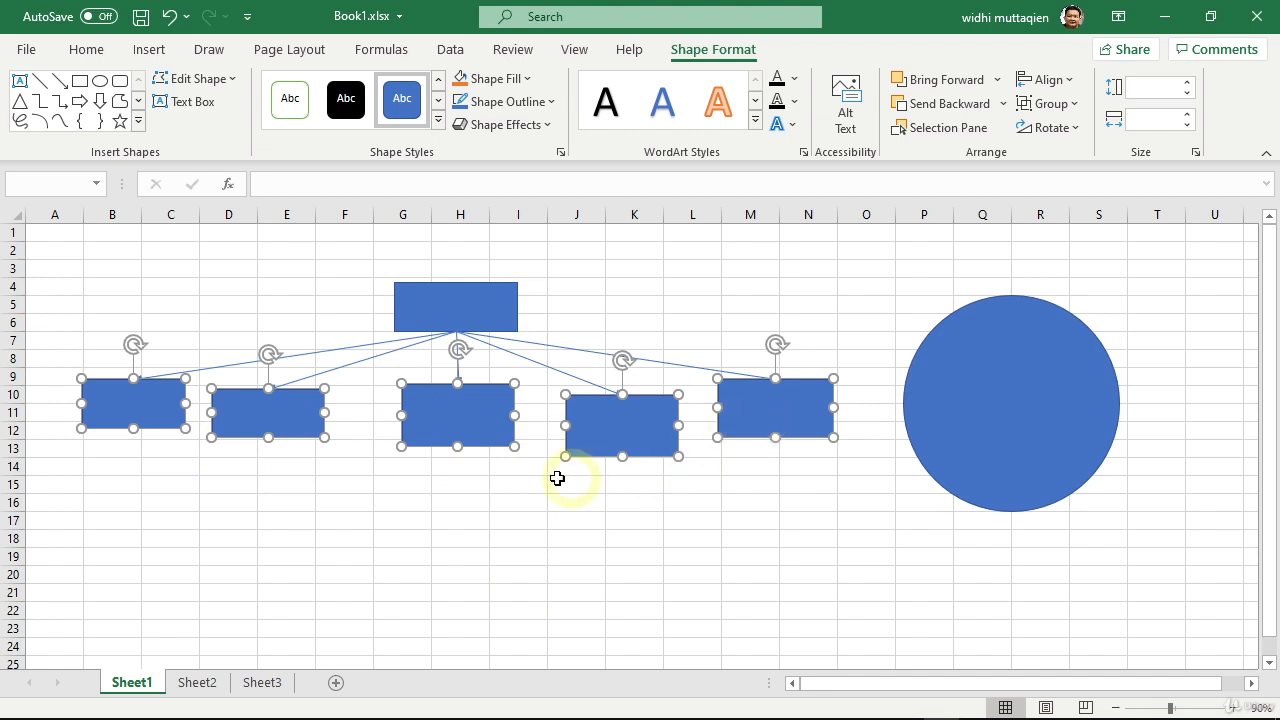
{"action": "left_click_drag", "start_coordinate": [457, 417], "coordinate": [456, 561]}
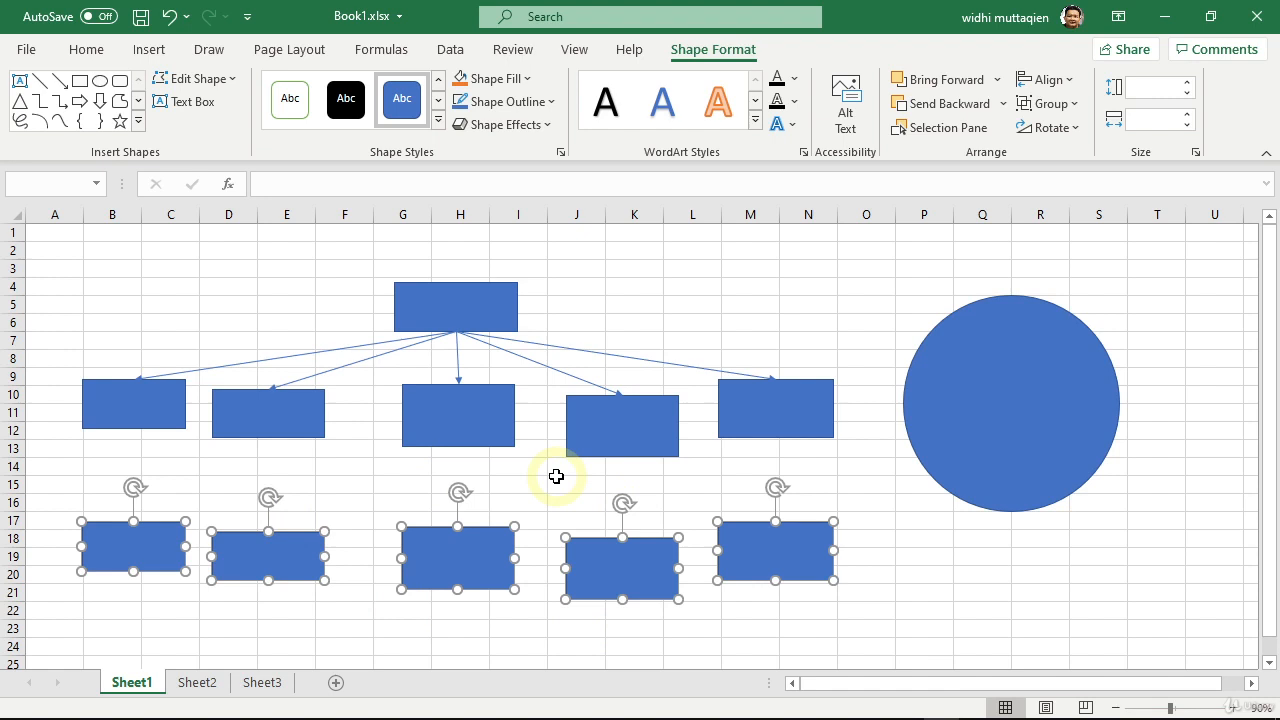
Step: On Sheet3, draw a rectangle about 0.81" by 0.83" near B2:C5 and place three copies stepping diagonally down to around J19:K22
{"action": "left_click", "coordinate": [262, 684]}
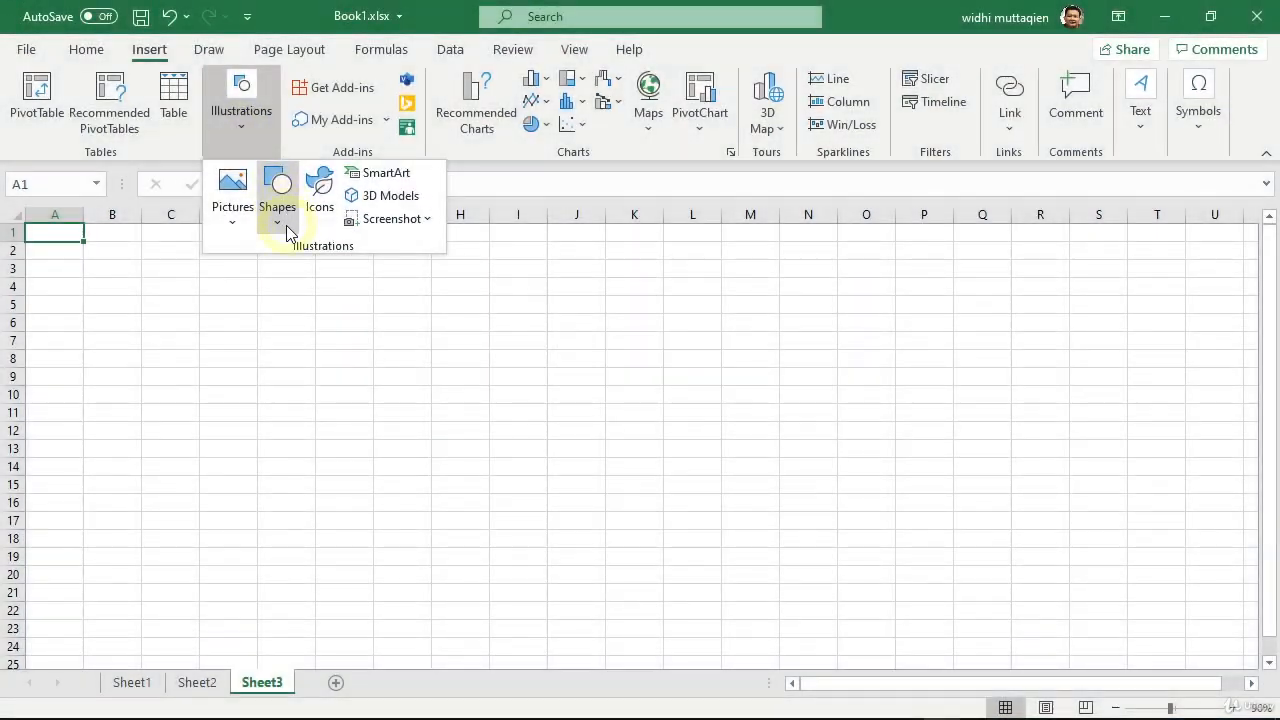
{"action": "left_click", "coordinate": [283, 220]}
{"action": "left_click", "coordinate": [328, 274]}
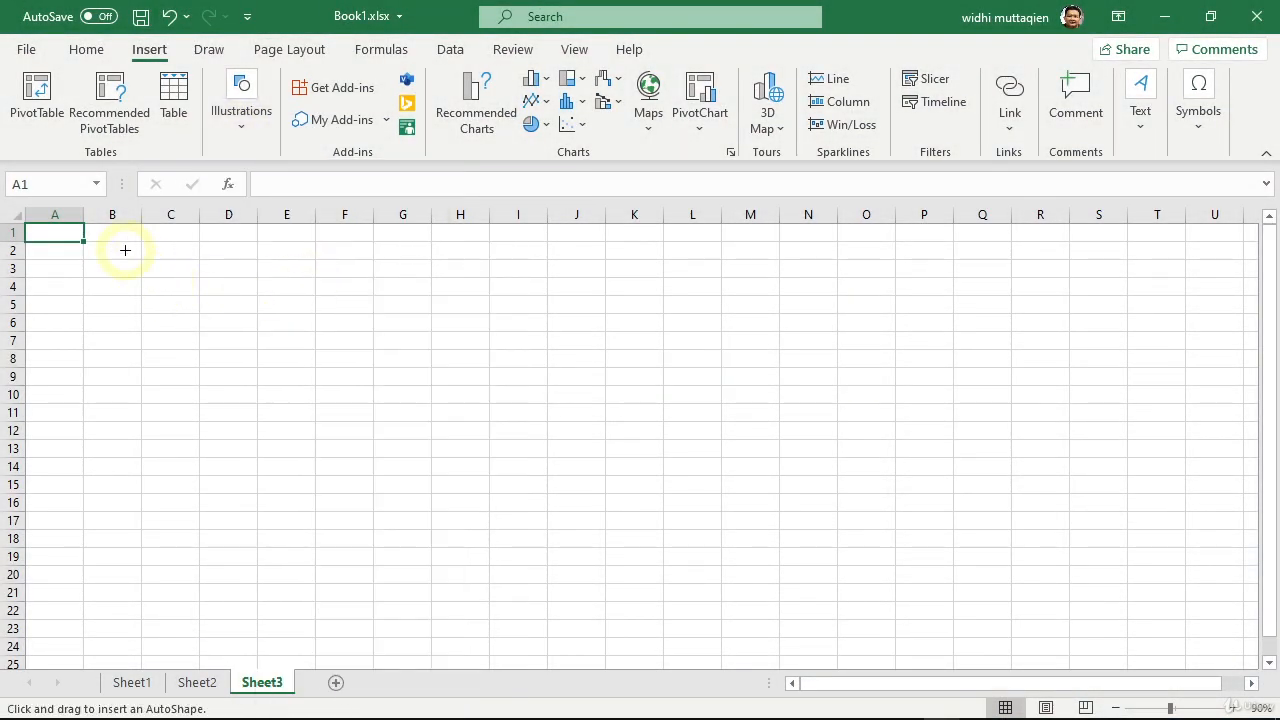
{"action": "mouse_move", "coordinate": [125, 250]}
{"action": "left_mouse_down"}
{"action": "mouse_move", "coordinate": [272, 379]}
{"action": "mouse_move", "coordinate": [594, 580]}
{"action": "left_mouse_up"}
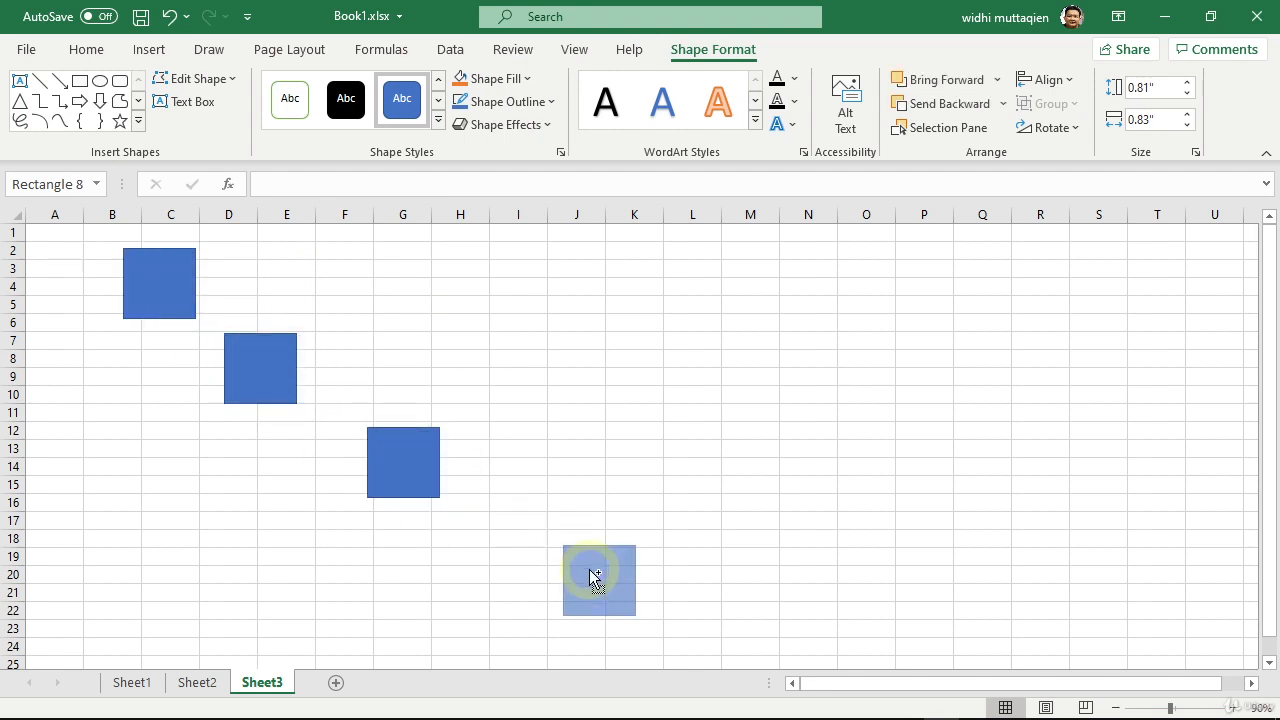
Step: Widen the third rectangle to the right into column H, and enlarge the second one to about 0.97" high by 1.09" wide
{"action": "left_click", "coordinate": [414, 463]}
{"action": "left_click_drag", "start_coordinate": [440, 462], "coordinate": [478, 462]}
{"action": "left_click", "coordinate": [260, 363]}
{"action": "left_click_drag", "start_coordinate": [297, 367], "coordinate": [318, 367]}
{"action": "left_click_drag", "start_coordinate": [271, 403], "coordinate": [271, 417]}
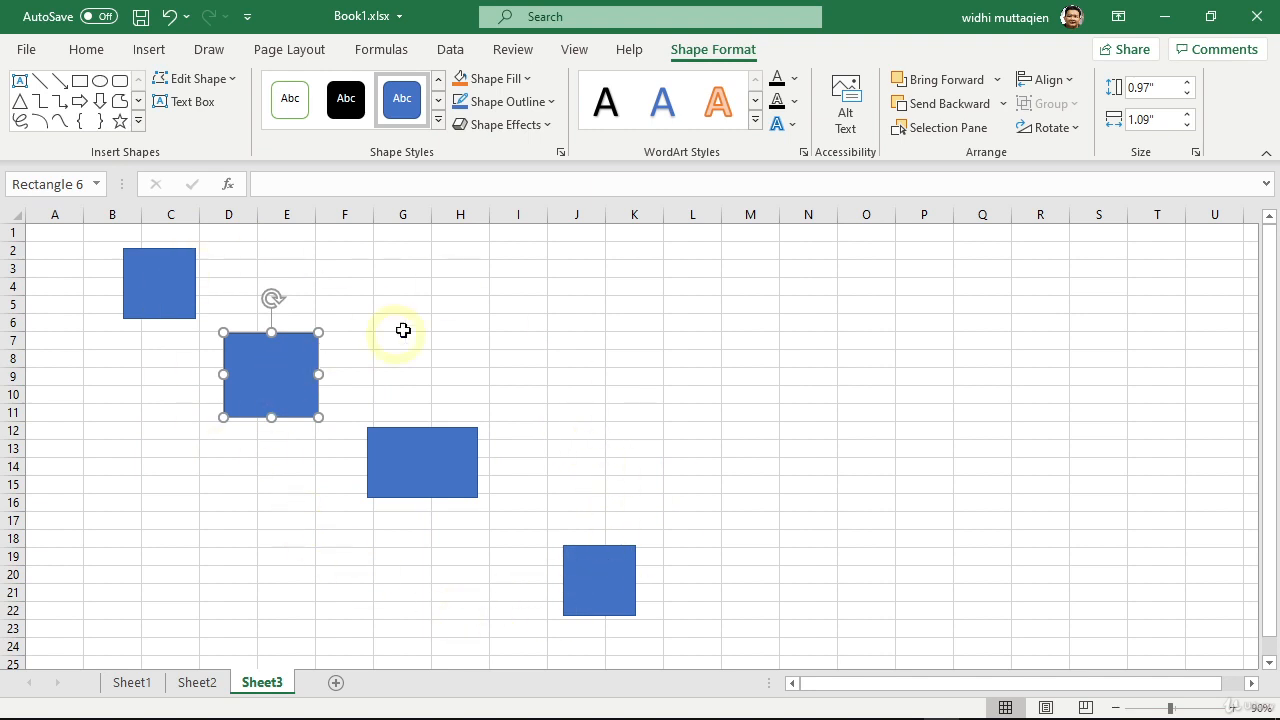
Step: Select all four rectangles, try aligning them by their left edges with Align Left, and undo it
{"action": "left_click", "coordinate": [171, 286], "text": "shift"}
{"action": "left_click", "coordinate": [400, 486], "text": "shift"}
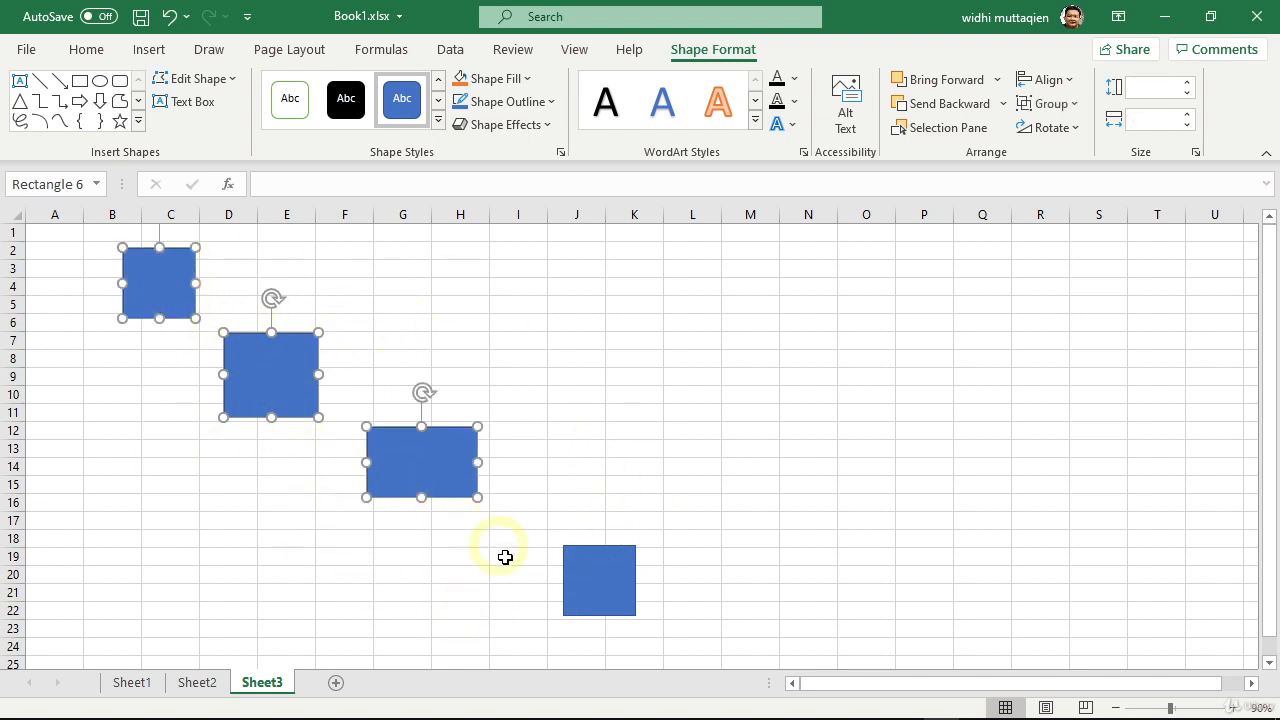
{"action": "left_click", "coordinate": [588, 597], "text": "shift"}
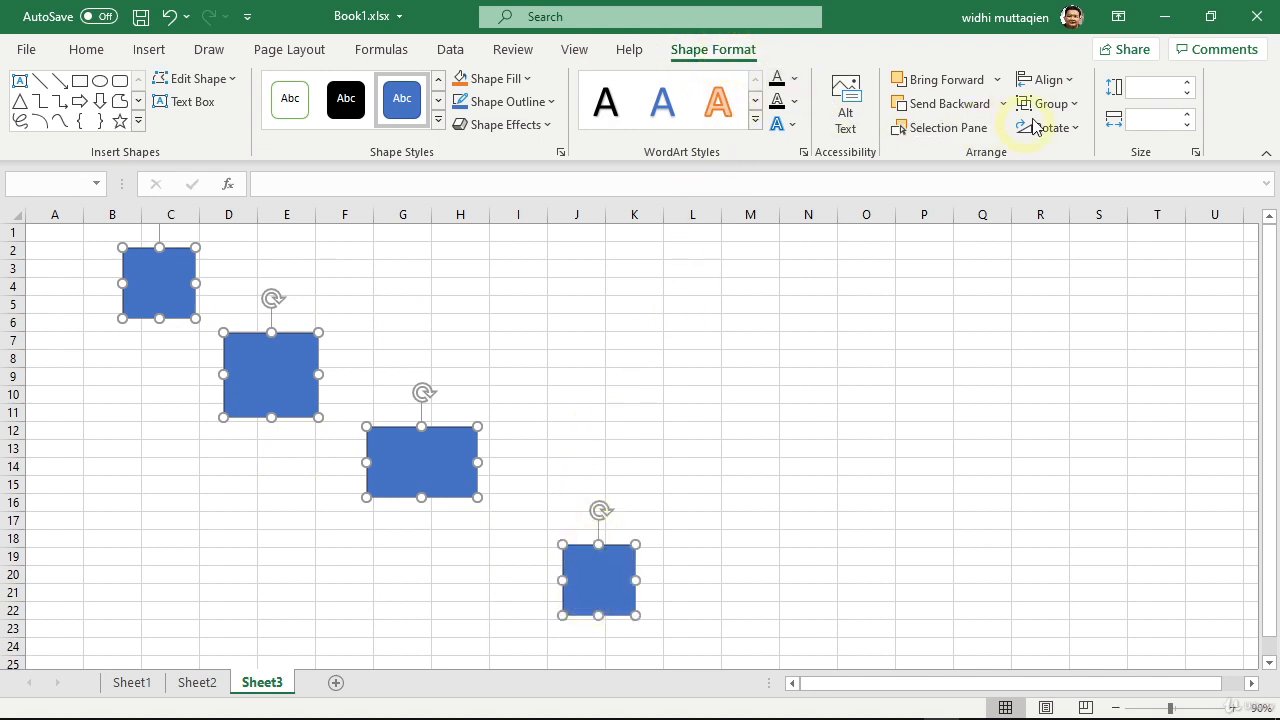
{"action": "left_click", "coordinate": [1057, 88]}
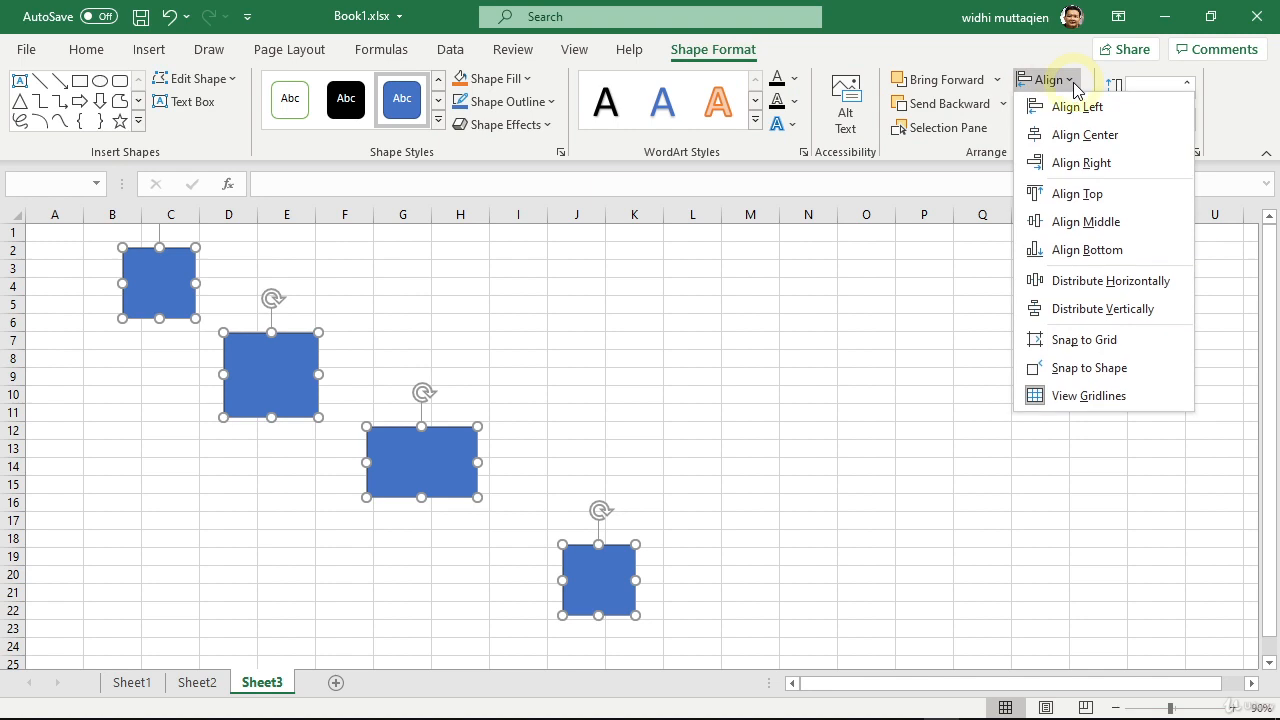
{"action": "left_click", "coordinate": [1071, 116]}
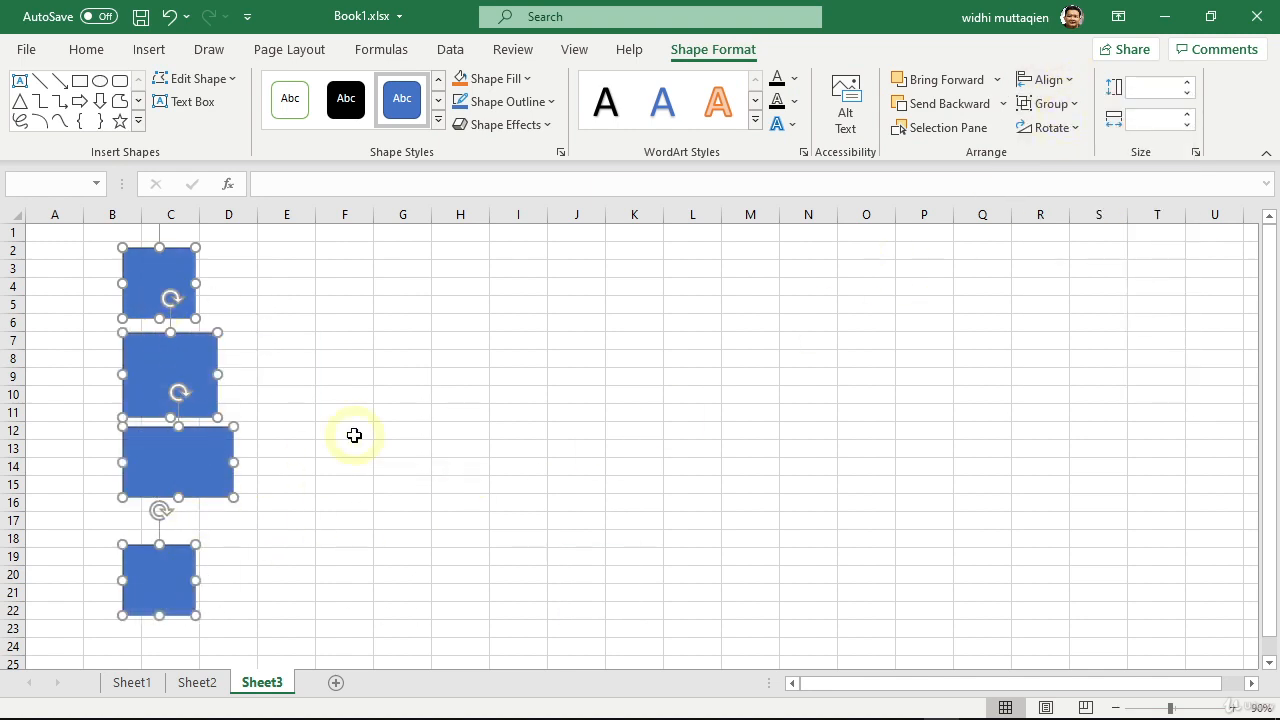
{"action": "key", "text": "ctrl+z"}
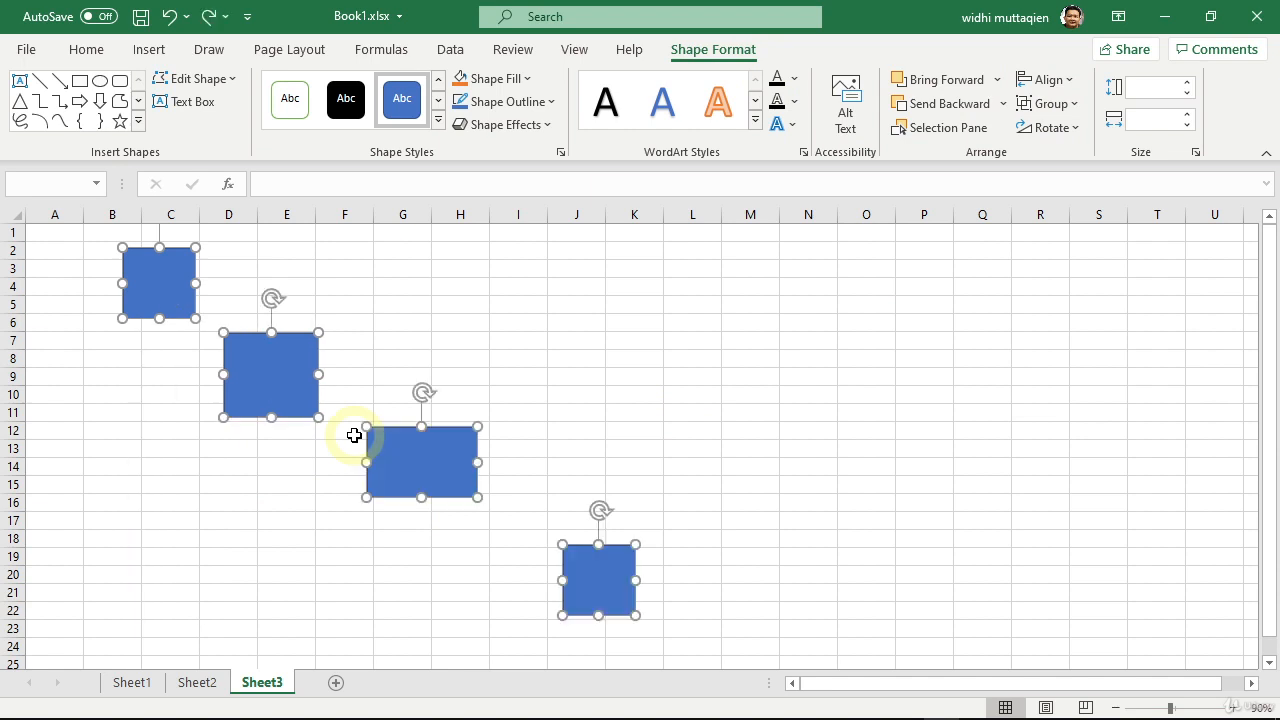
Step: Try Align Center and Align Right on the four selected rectangles, undoing each alignment
{"action": "left_click", "coordinate": [1050, 80]}
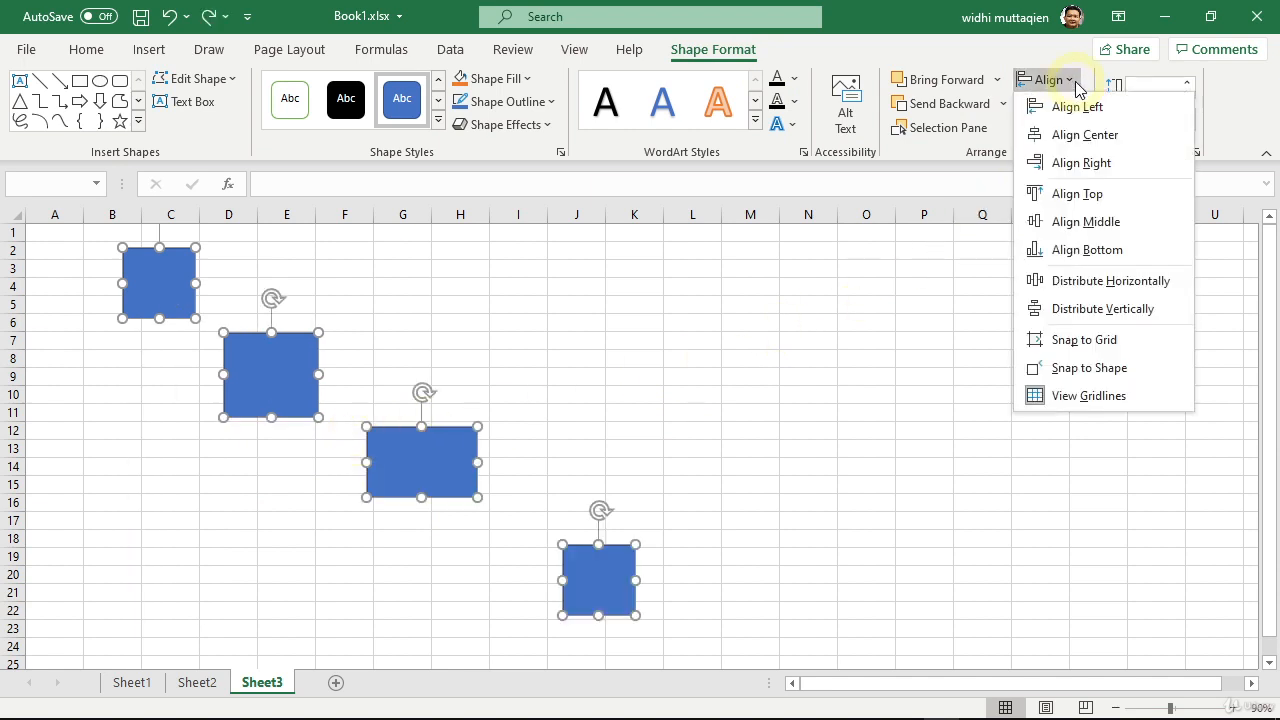
{"action": "left_click", "coordinate": [1080, 140]}
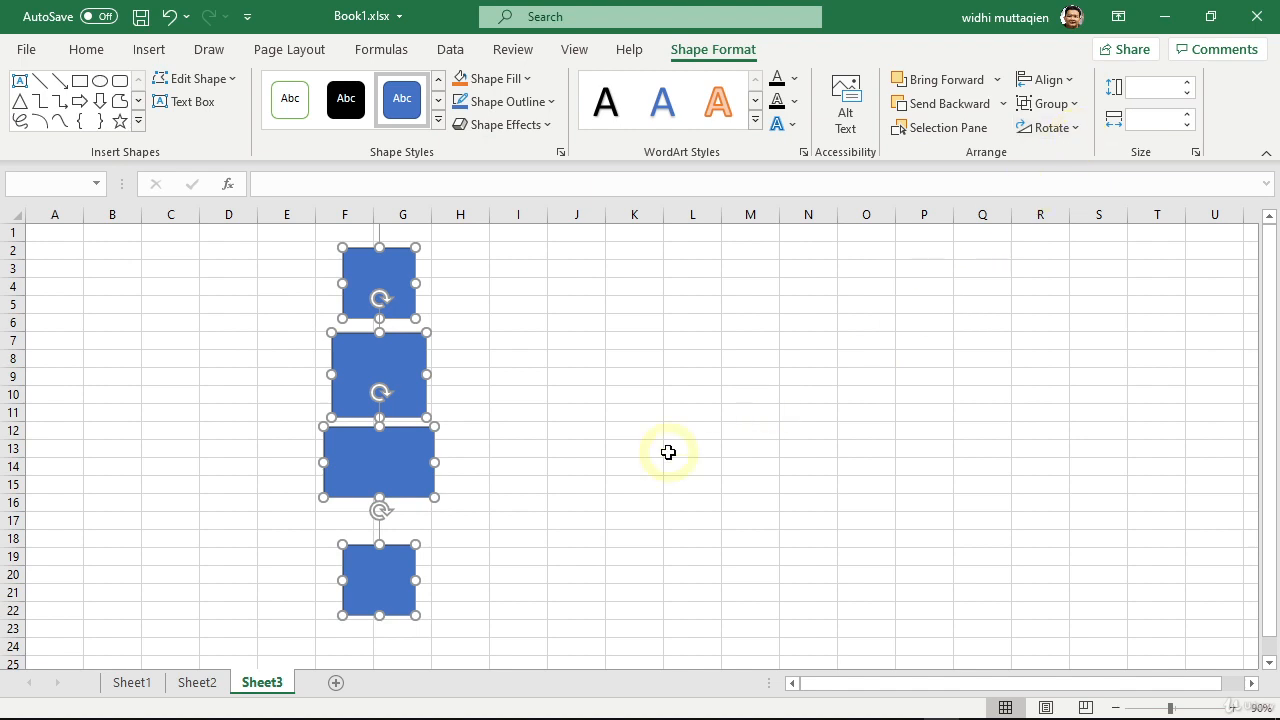
{"action": "key", "text": "ctrl+z"}
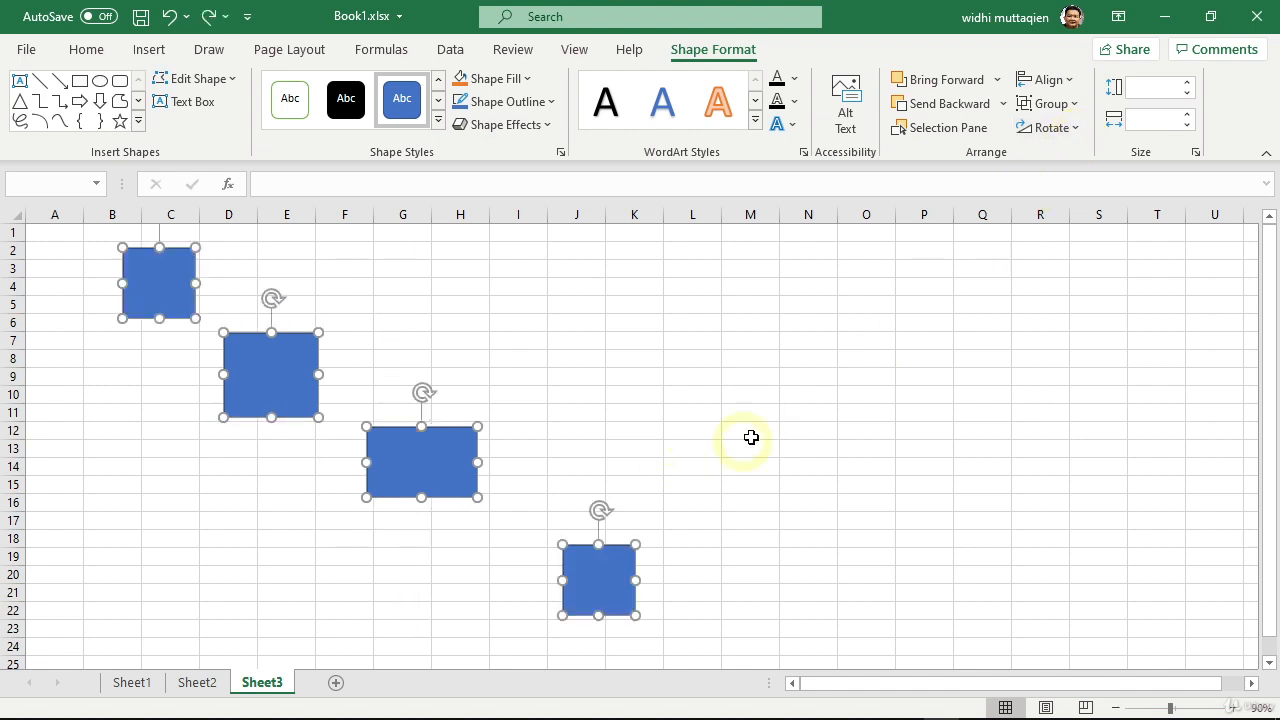
{"action": "left_click", "coordinate": [1050, 80]}
{"action": "left_click", "coordinate": [1080, 162]}
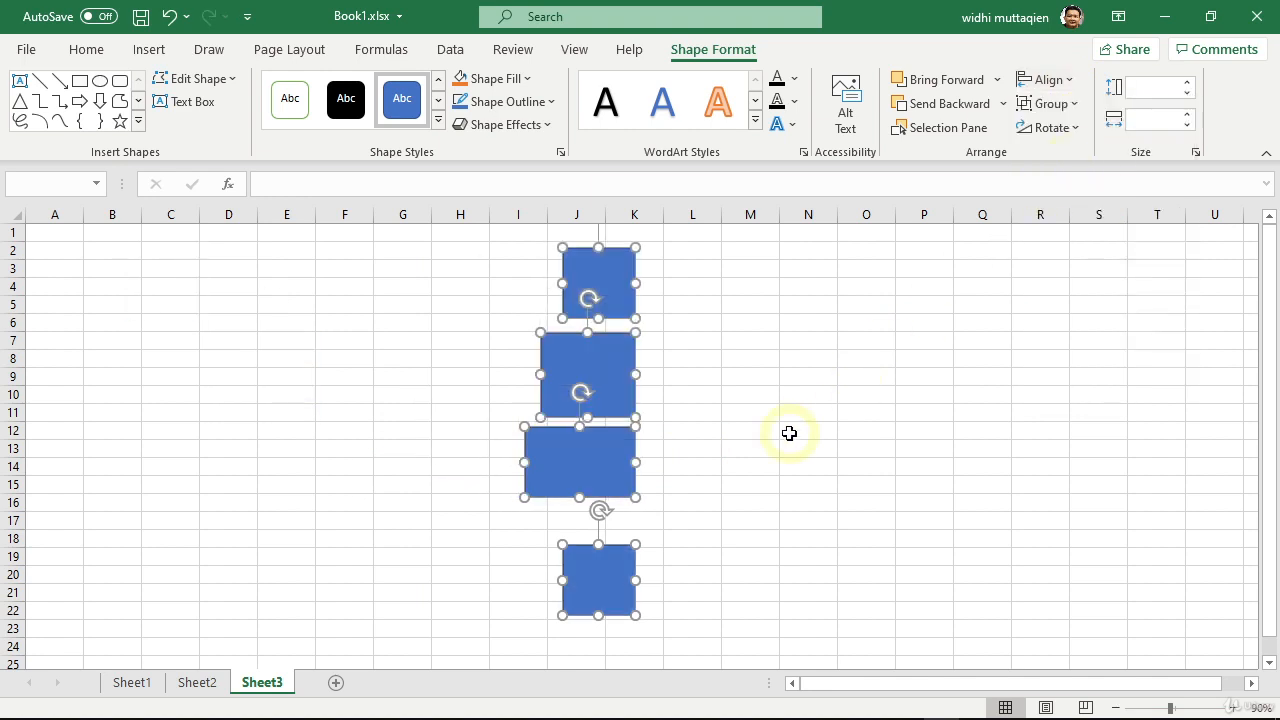
{"action": "key", "text": "ctrl+z"}
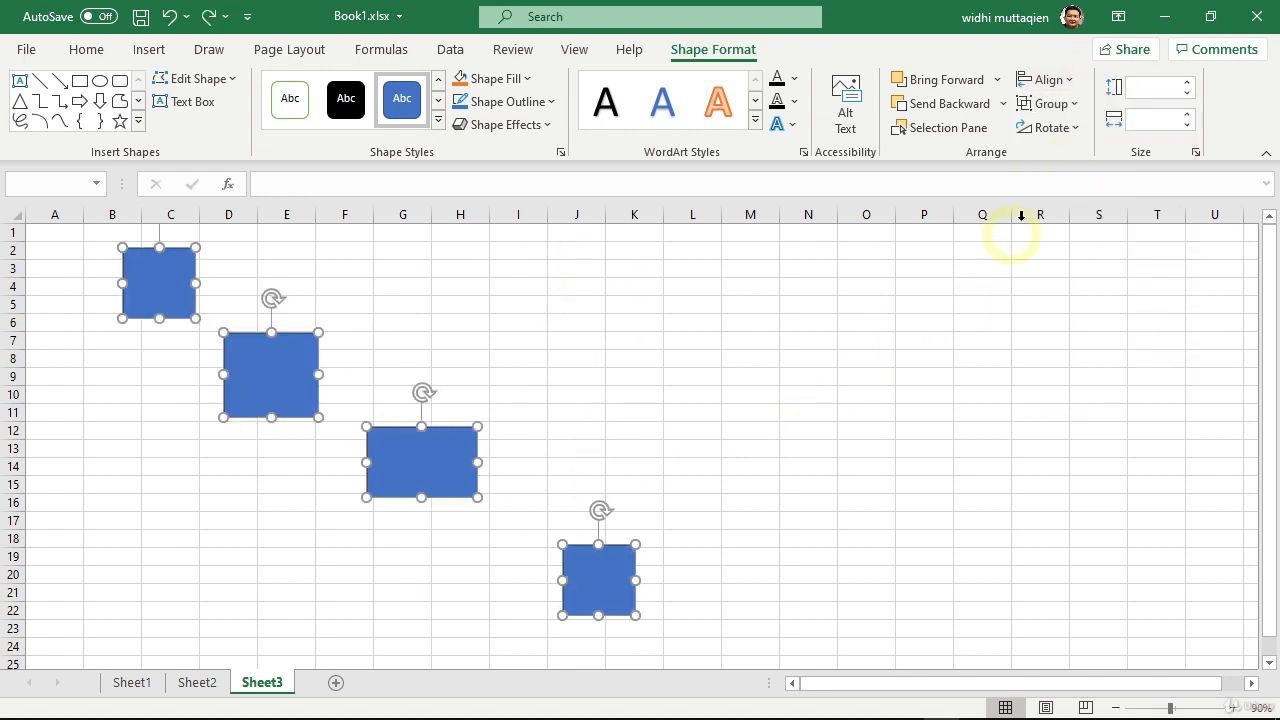
Step: Delete every rectangle except the topmost one, and arrange it with five copies in an unevenly spaced row across rows 6–9
{"action": "left_click", "coordinate": [1076, 84]}
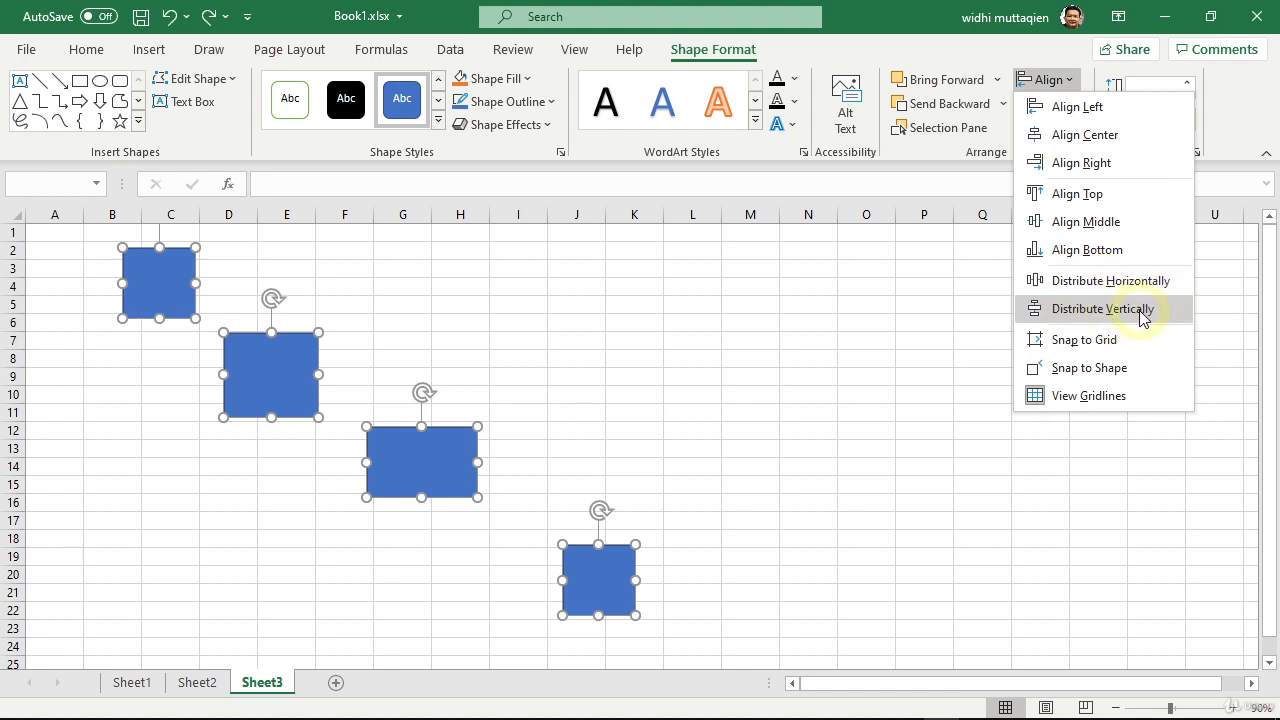
{"action": "left_click", "coordinate": [164, 288], "text": "ctrl"}
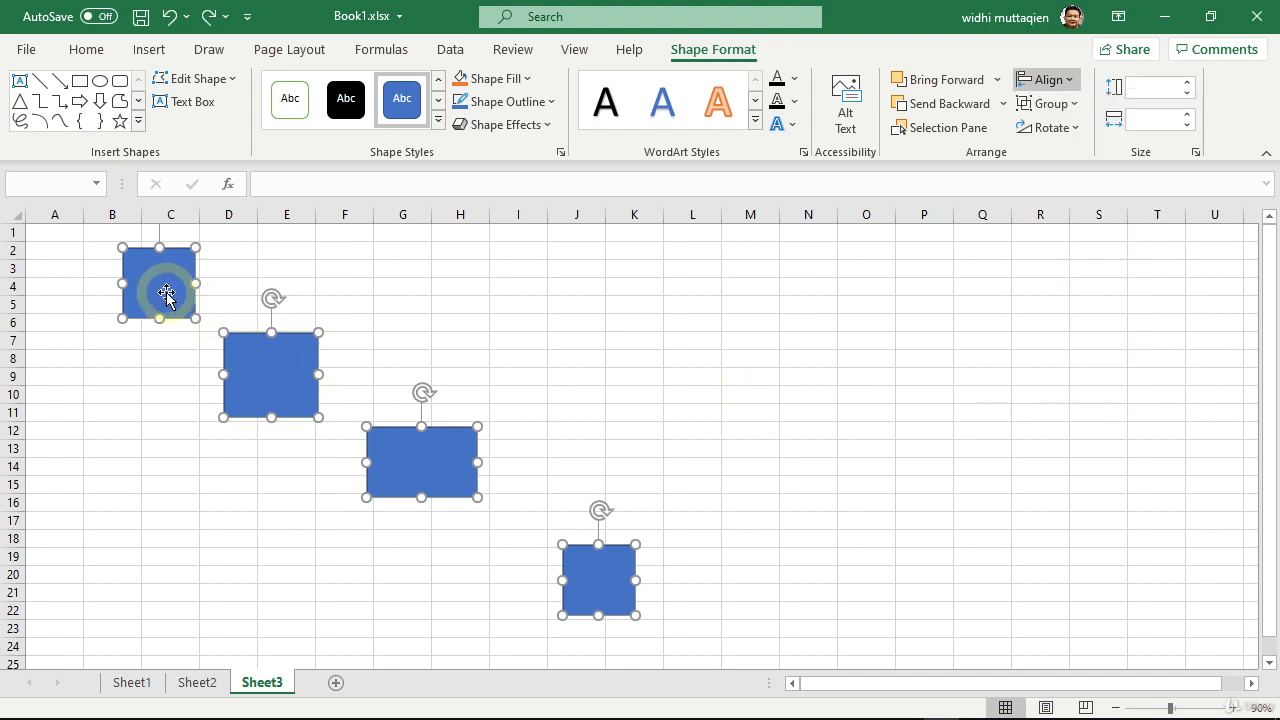
{"action": "key", "text": "Delete"}
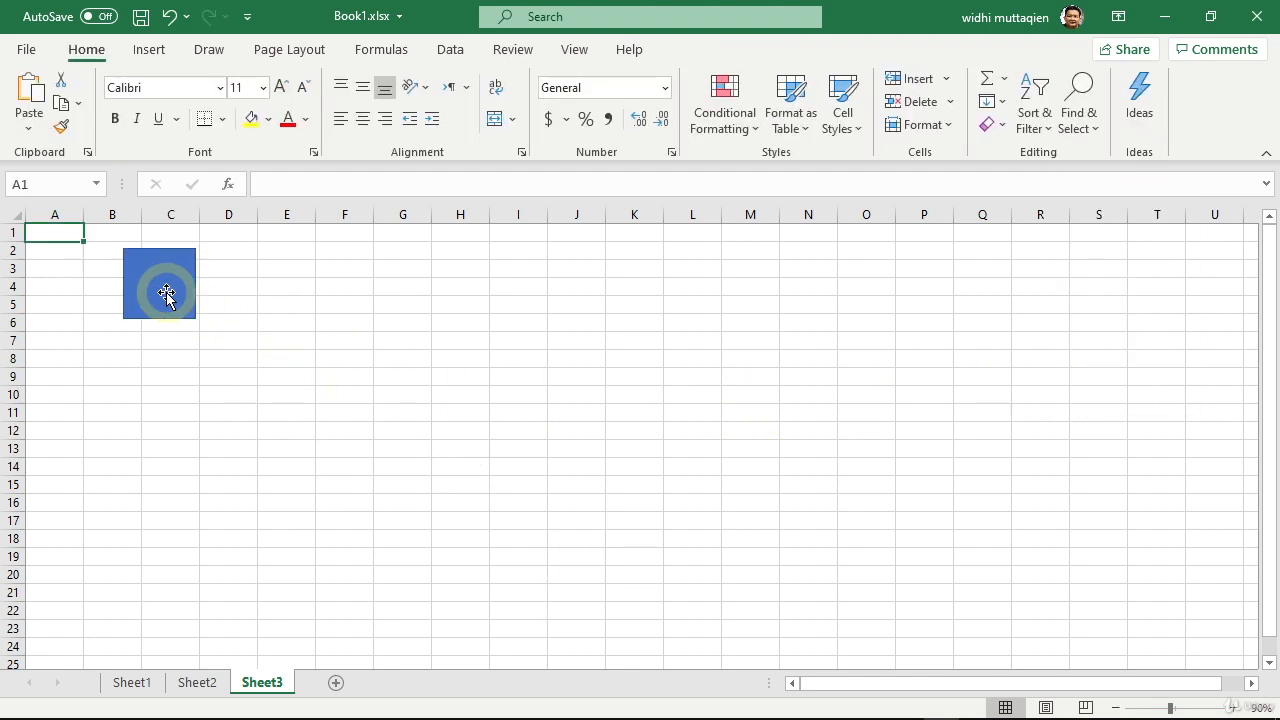
{"action": "left_click_drag", "start_coordinate": [166, 294], "coordinate": [1025, 365]}
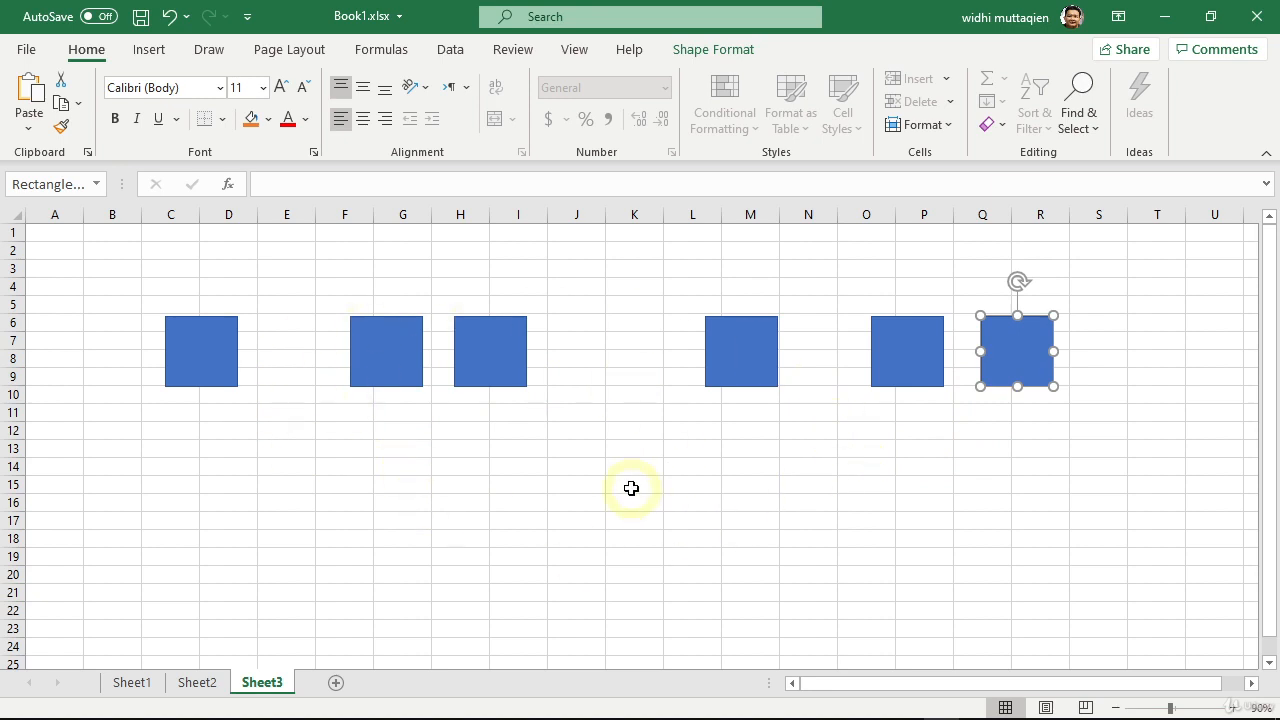
Step: Select all six rectangles in the row and space them evenly with Distribute Horizontally
{"action": "left_click", "coordinate": [203, 350]}
{"action": "left_click", "coordinate": [389, 360]}
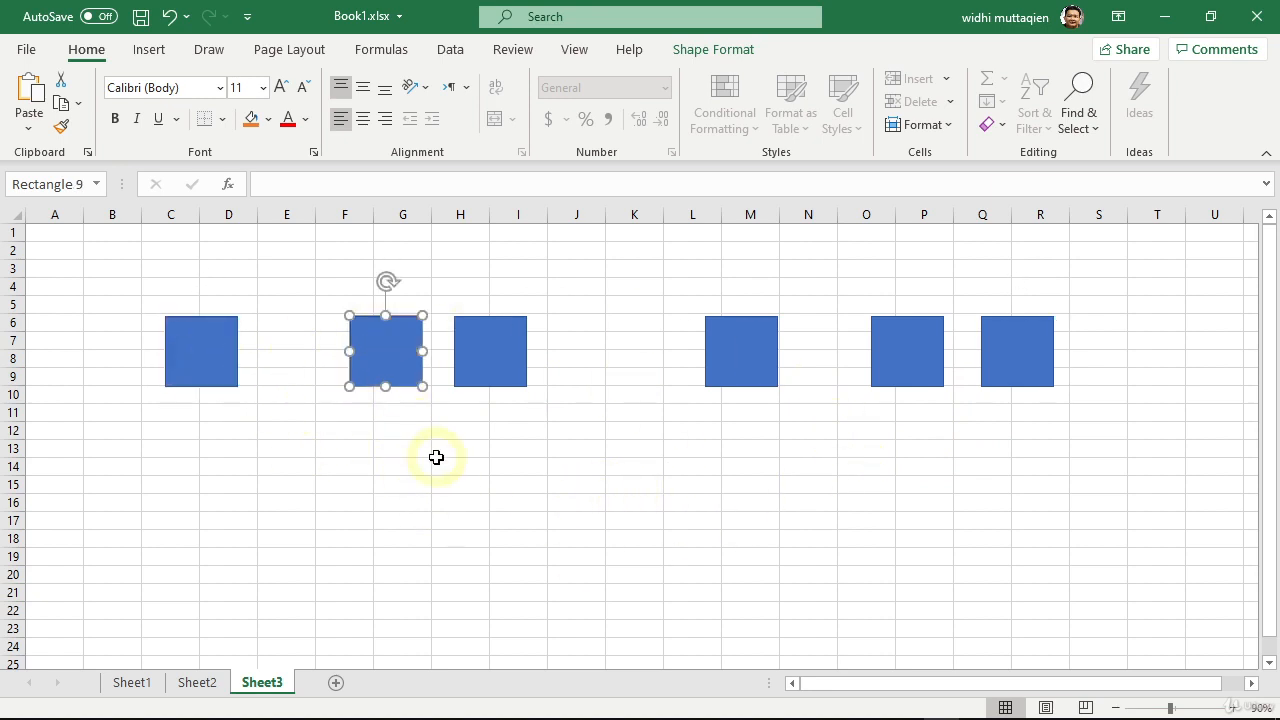
{"action": "key", "text": "ctrl+a"}
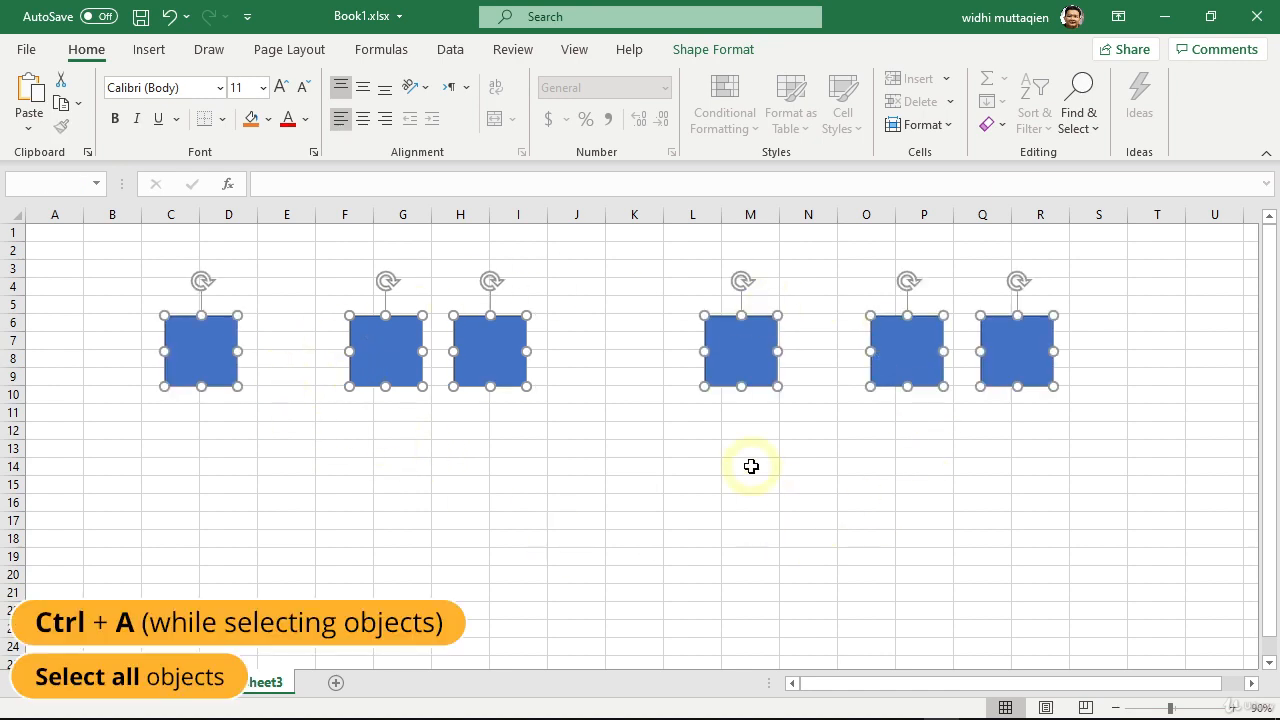
{"action": "left_click", "coordinate": [726, 50]}
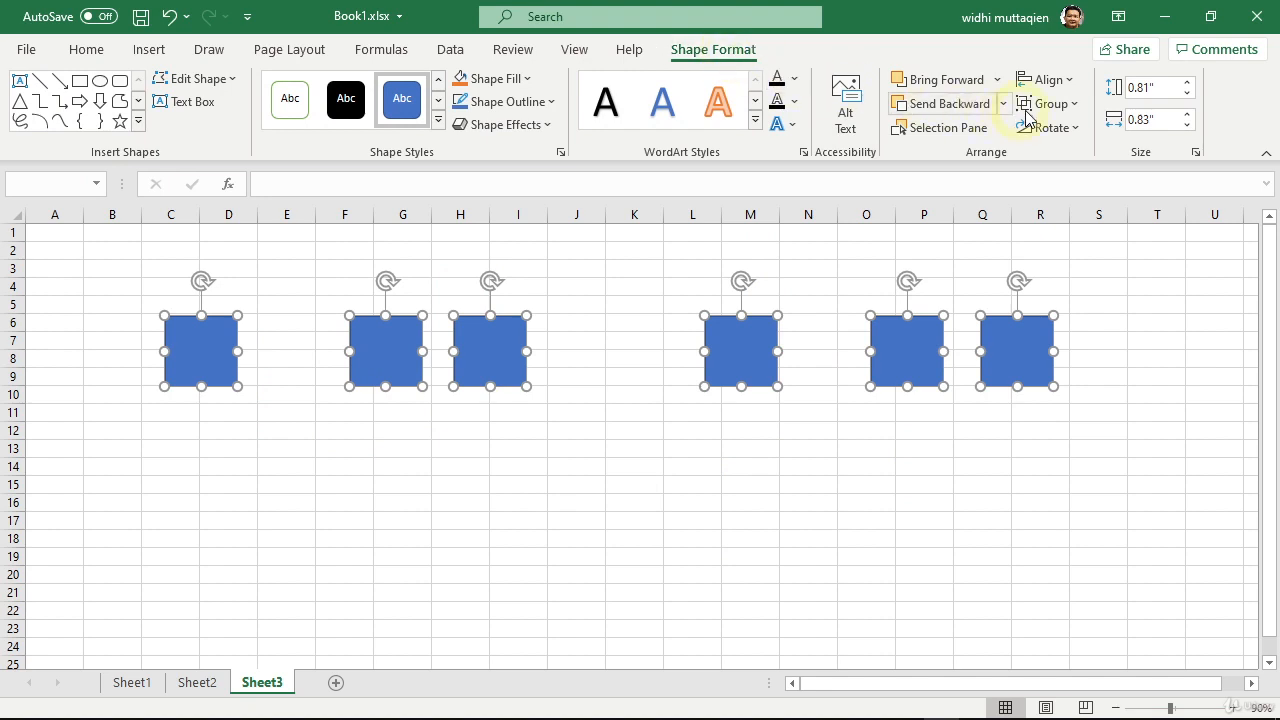
{"action": "left_click", "coordinate": [1068, 81]}
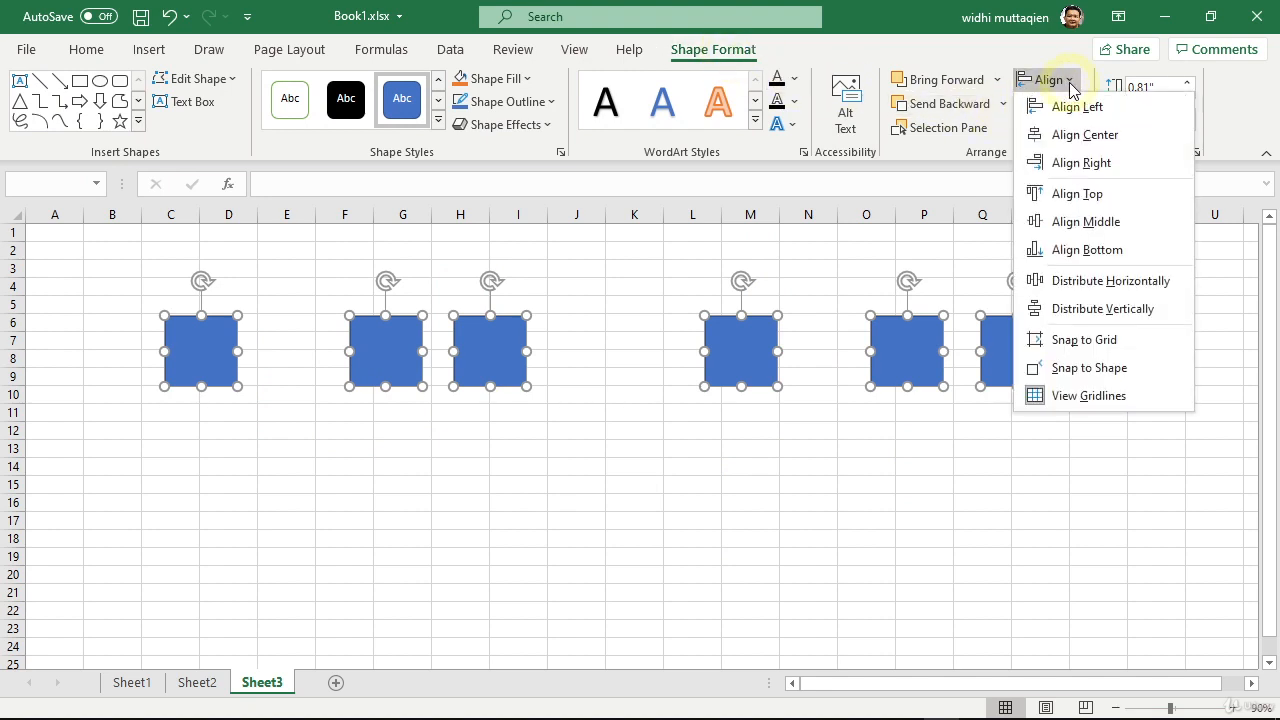
{"action": "left_click", "coordinate": [1071, 284]}
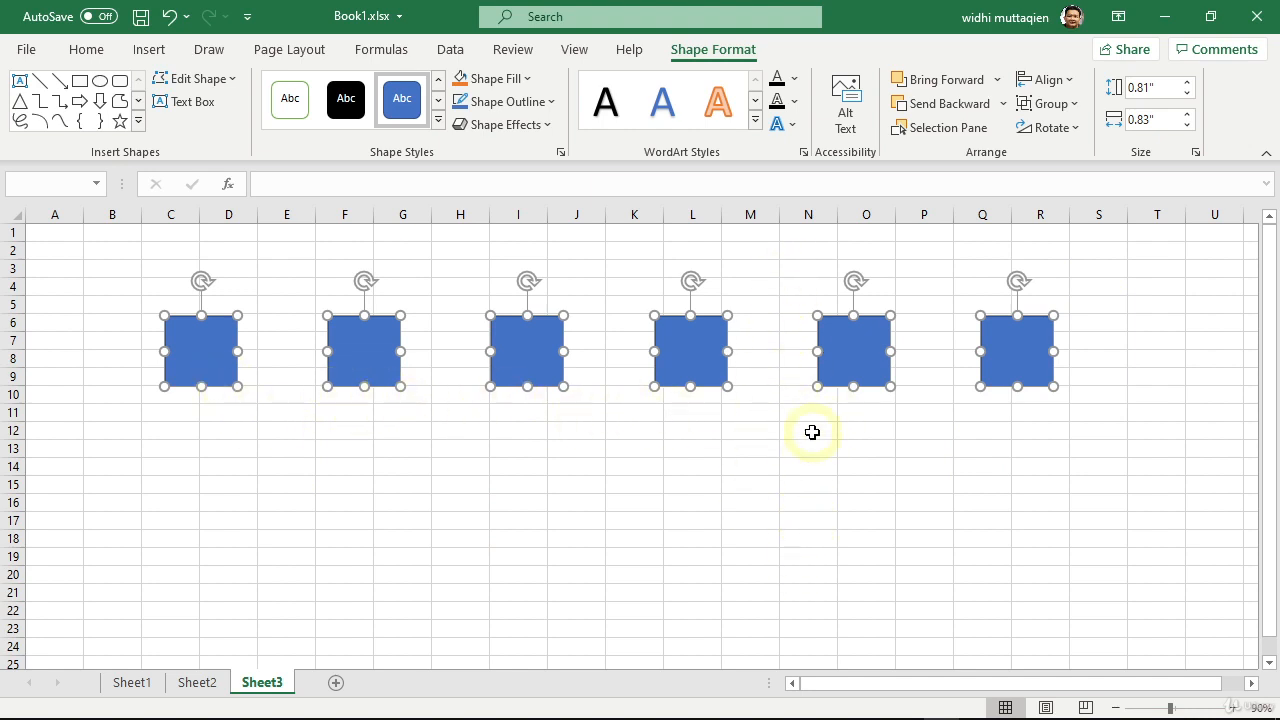
Step: Enable Snap to Shape and snap the fifth rectangle to the fourth's right edge, the sixth beneath the fifth, and the third to the fourth's left edge
{"action": "left_click", "coordinate": [1070, 82]}
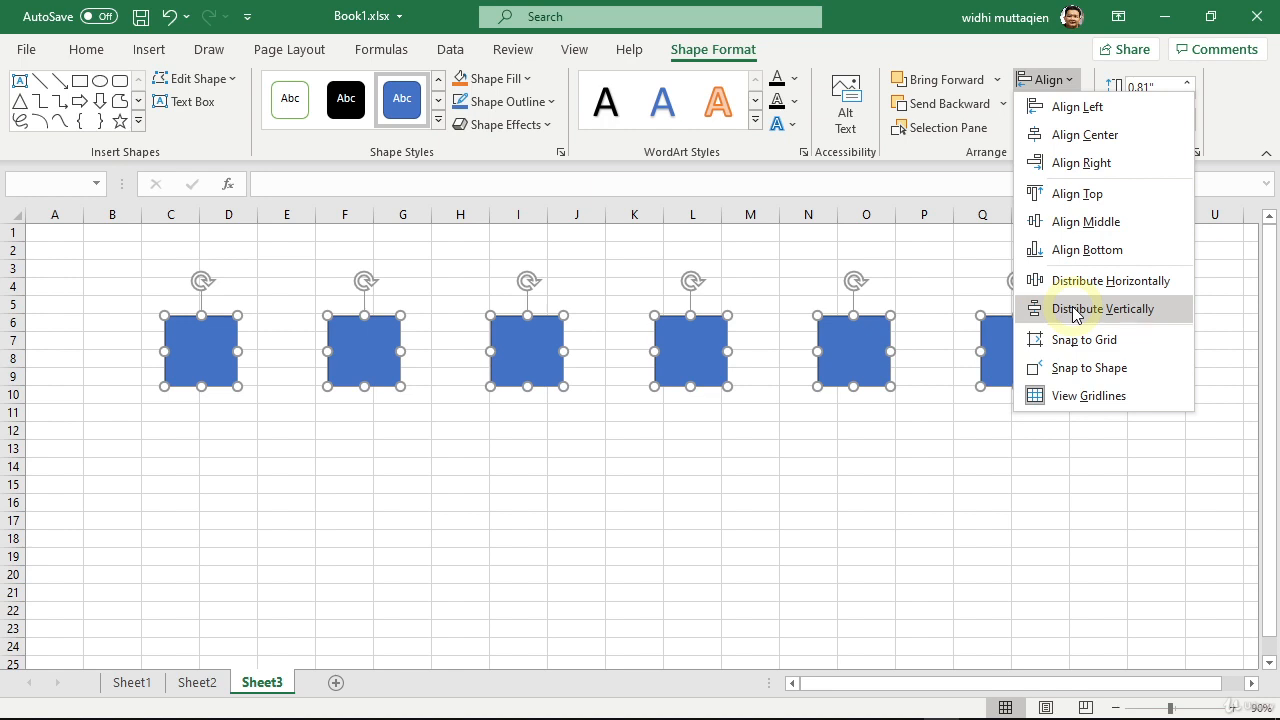
{"action": "left_click", "coordinate": [1084, 370]}
{"action": "left_click", "coordinate": [932, 444]}
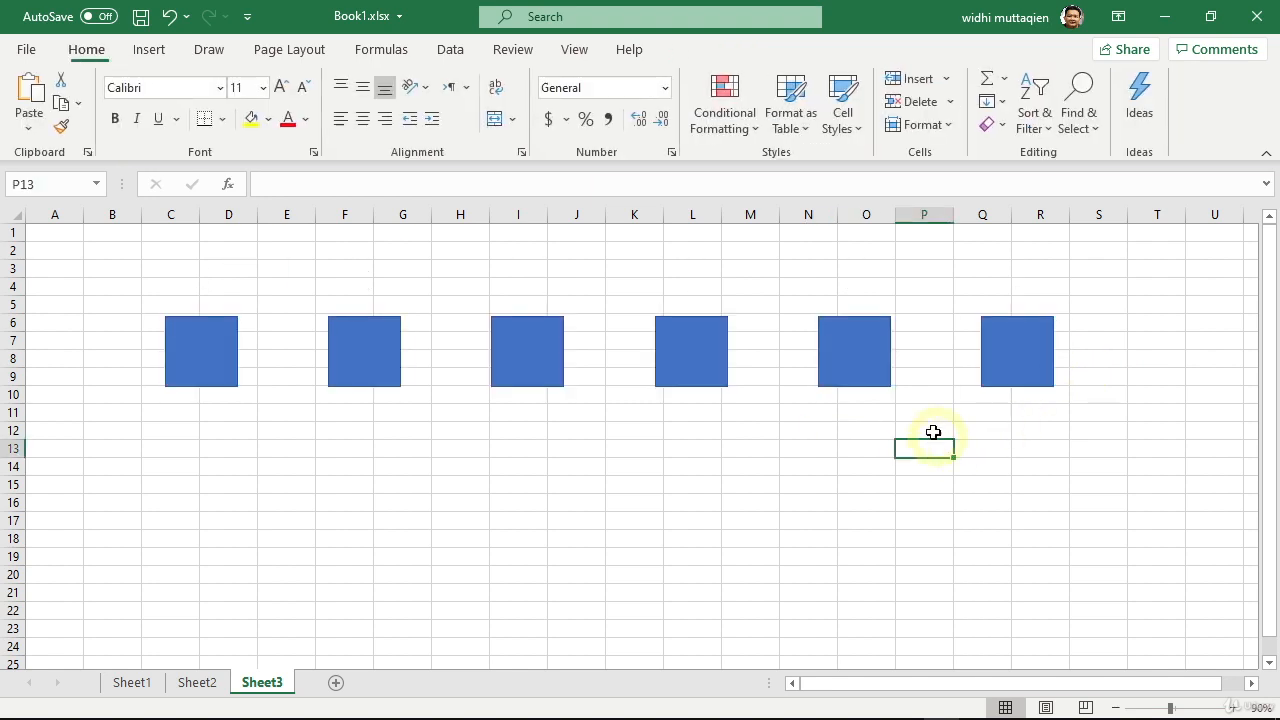
{"action": "left_click", "coordinate": [850, 362]}
{"action": "left_click_drag", "start_coordinate": [850, 362], "coordinate": [759, 377]}
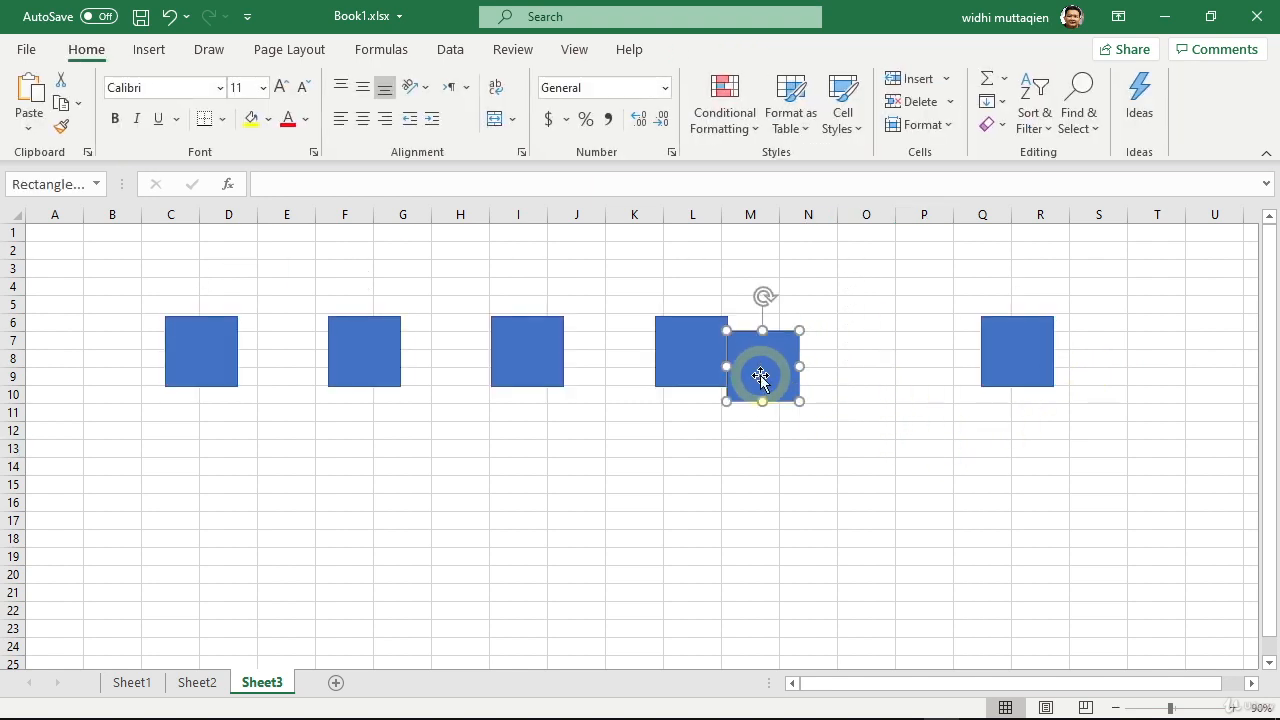
{"action": "left_click_drag", "start_coordinate": [1027, 358], "coordinate": [789, 436]}
{"action": "left_click_drag", "start_coordinate": [530, 352], "coordinate": [625, 380]}
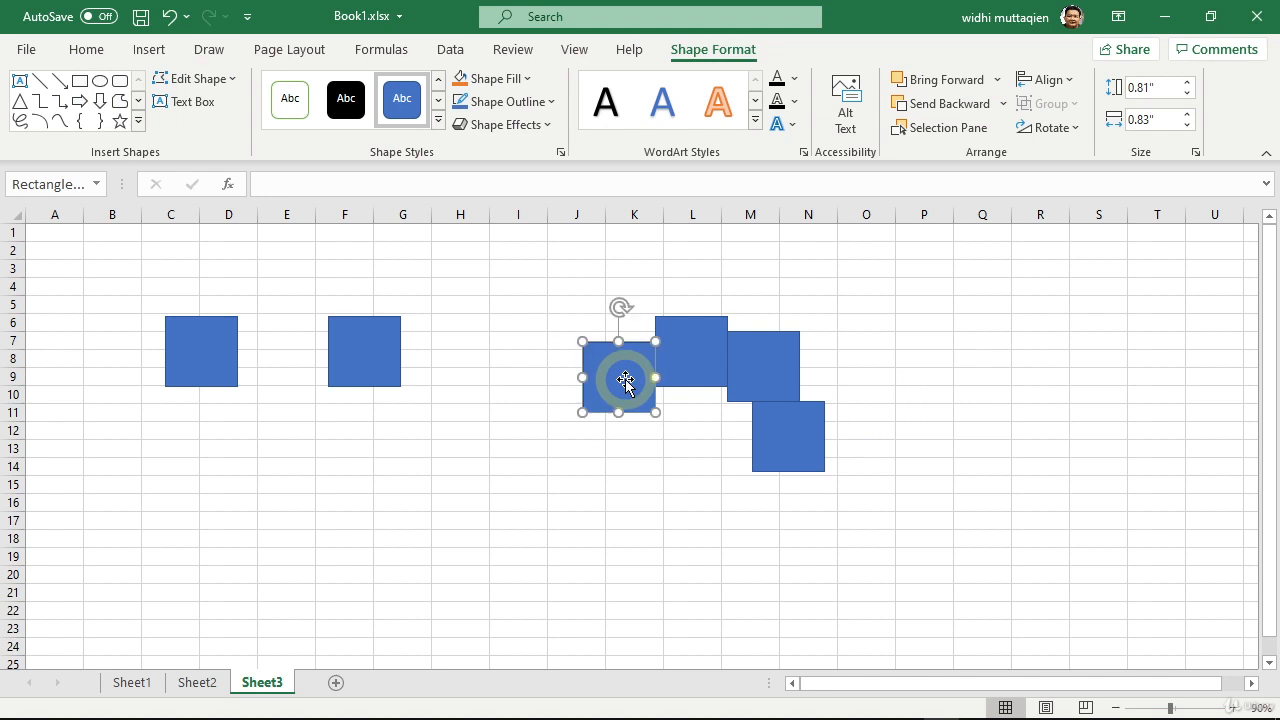
Step: Turn off both Snap to Shape and Snap to Grid, and check the alignment options
{"action": "left_click", "coordinate": [1070, 81]}
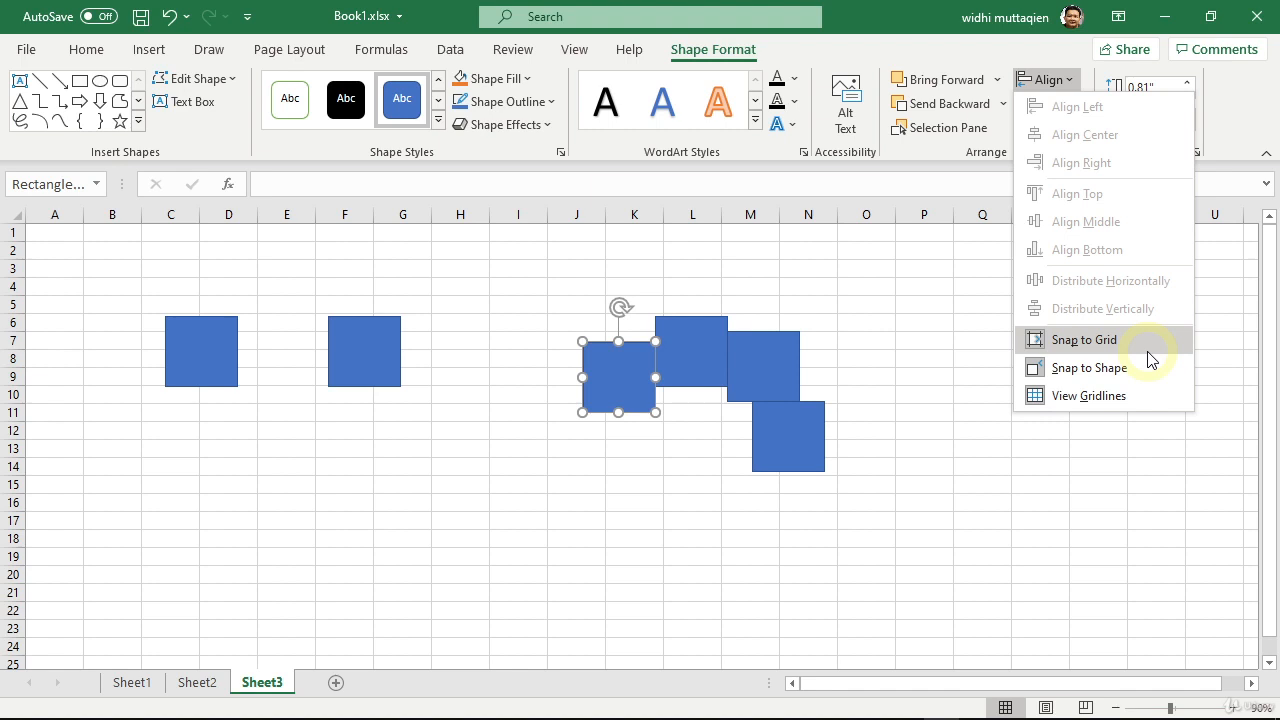
{"action": "left_click", "coordinate": [1075, 376]}
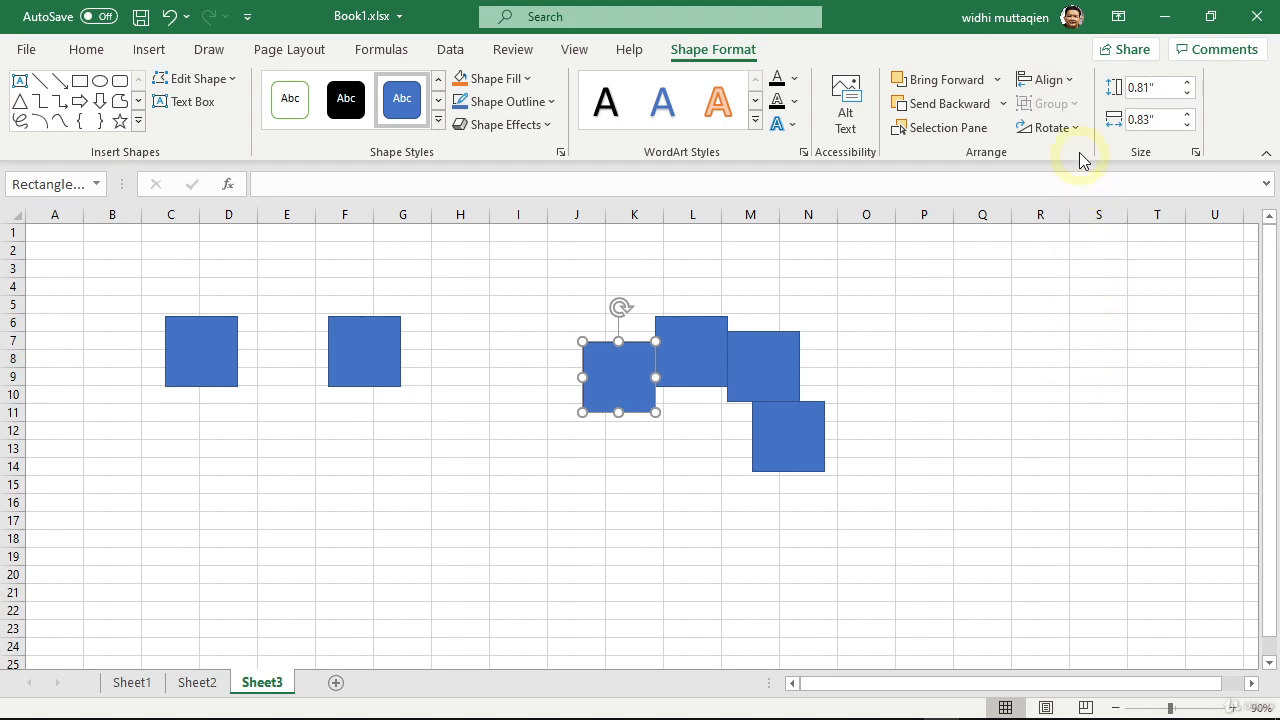
{"action": "left_click", "coordinate": [1050, 80]}
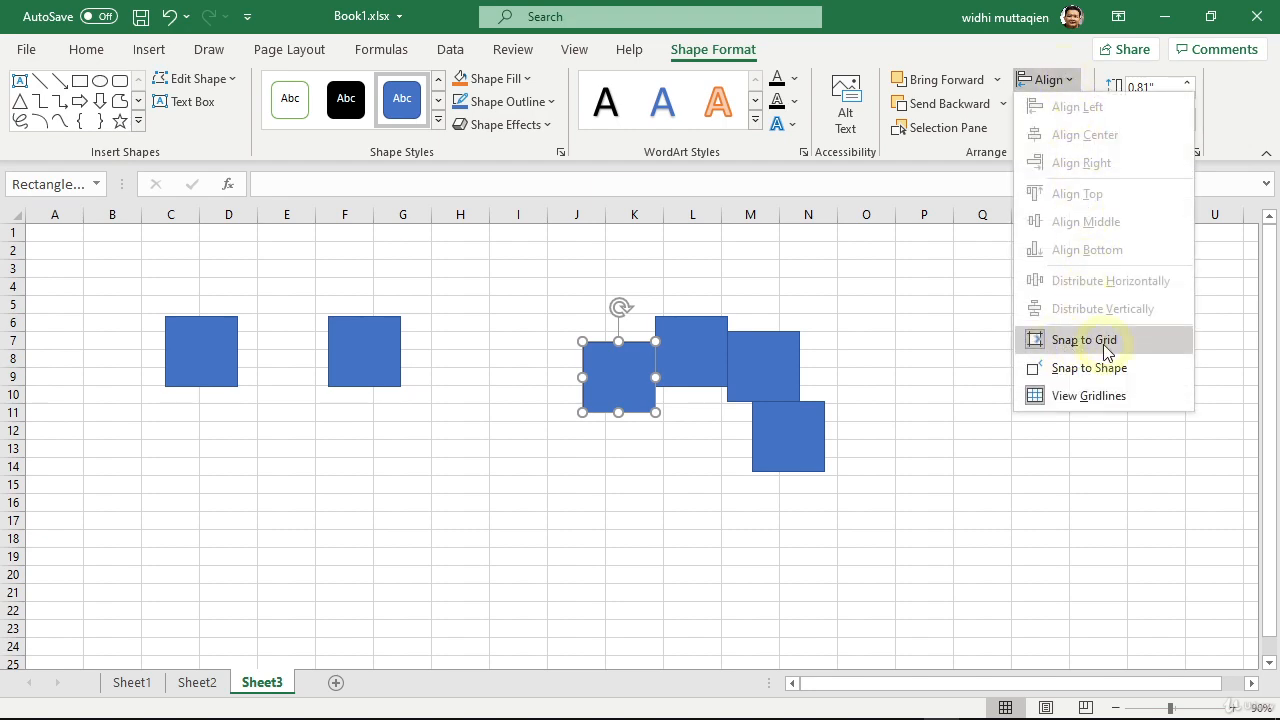
{"action": "left_click", "coordinate": [1107, 350]}
{"action": "left_click", "coordinate": [1068, 81]}
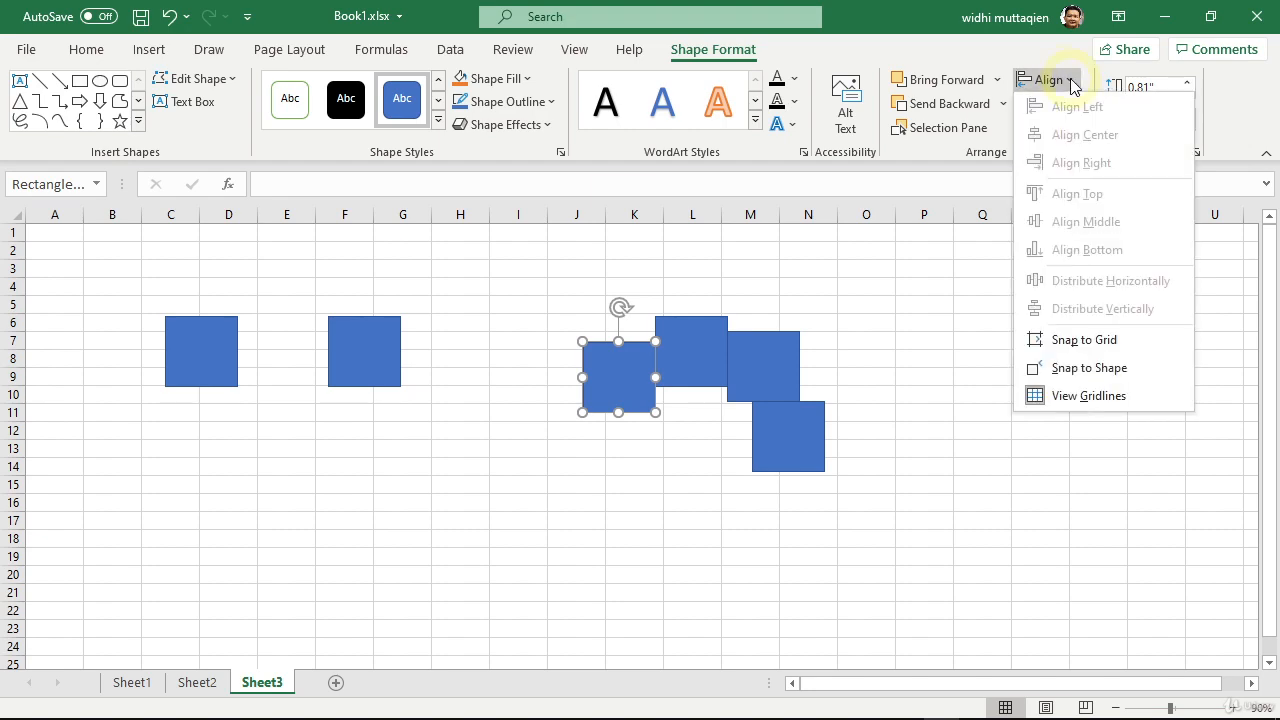